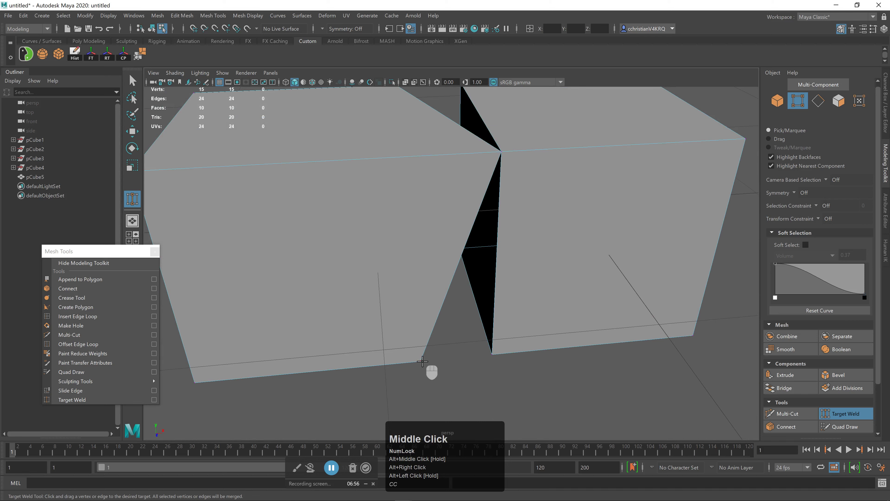
Step: Target Weld the left block's remaining open corner vertices to the matching vertices of the right block to close the gap
{"action": "left_click_drag", "start_coordinate": [420, 361], "coordinate": [494, 351]}
{"action": "left_click_drag", "start_coordinate": [457, 195], "coordinate": [444, 243], "text": "alt"}
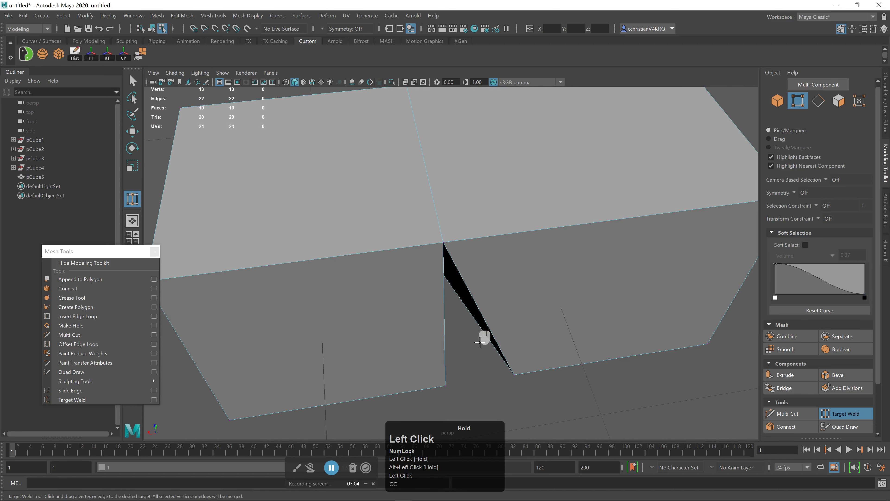
{"action": "left_click_drag", "start_coordinate": [514, 377], "coordinate": [533, 344]}
{"action": "right_click_drag", "start_coordinate": [533, 344], "coordinate": [442, 255], "text": "alt"}
{"action": "mouse_move", "coordinate": [444, 255]}
{"action": "left_mouse_down", "text": "alt"}
{"action": "mouse_move", "coordinate": [453, 259]}
{"action": "mouse_move", "coordinate": [427, 254]}
{"action": "left_mouse_up", "text": "alt"}
{"action": "middle_click_drag", "start_coordinate": [427, 255], "coordinate": [461, 265], "text": "alt"}
{"action": "left_click_drag", "start_coordinate": [461, 265], "coordinate": [463, 263], "text": "alt"}
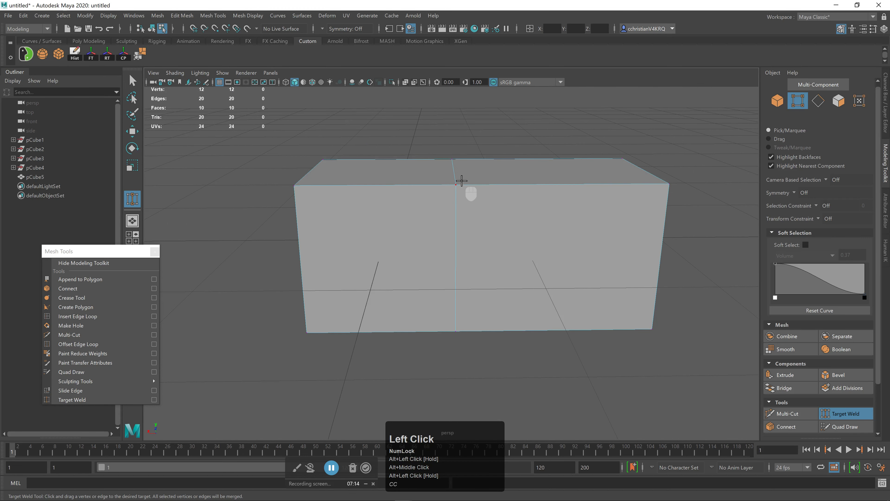
{"action": "left_click_drag", "start_coordinate": [414, 193], "coordinate": [437, 193], "text": "alt"}
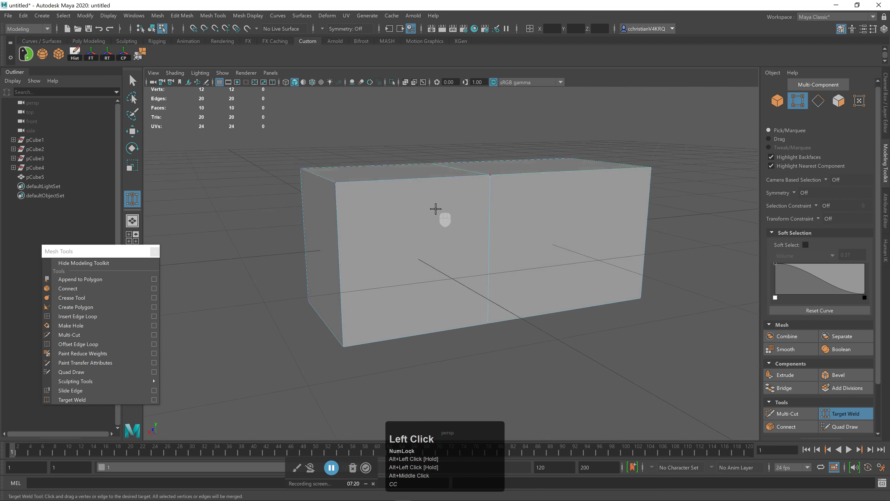
Step: Undo the last vertex welds between the two blocks
{"action": "key", "text": "ctrl+z"}
{"action": "key", "text": "ctrl+z"}
{"action": "key", "text": "ctrl+z"}
Step: Use Target Weld in edge mode to merge the left block's open front vertical edge onto the right block's facing edge
{"action": "left_click_drag", "start_coordinate": [526, 230], "coordinate": [515, 249], "text": "alt"}
{"action": "right_click_drag", "start_coordinate": [534, 236], "coordinate": [534, 201]}
{"action": "left_click_drag", "start_coordinate": [516, 236], "coordinate": [413, 248]}
{"action": "mouse_move", "coordinate": [511, 285]}
{"action": "left_mouse_down", "text": "alt"}
{"action": "mouse_move", "coordinate": [479, 264]}
{"action": "mouse_move", "coordinate": [509, 278]}
{"action": "left_mouse_up", "text": "alt"}
{"action": "key", "text": "ctrl+z"}
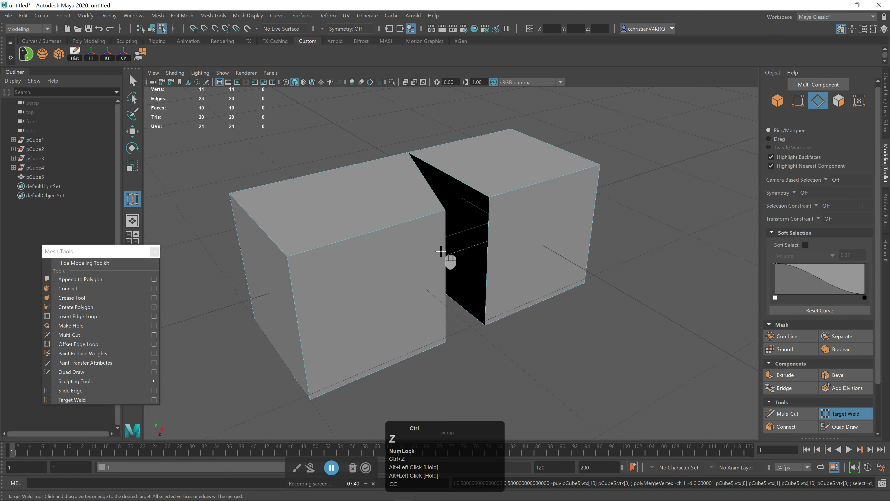
{"action": "left_click_drag", "start_coordinate": [448, 287], "coordinate": [581, 298]}
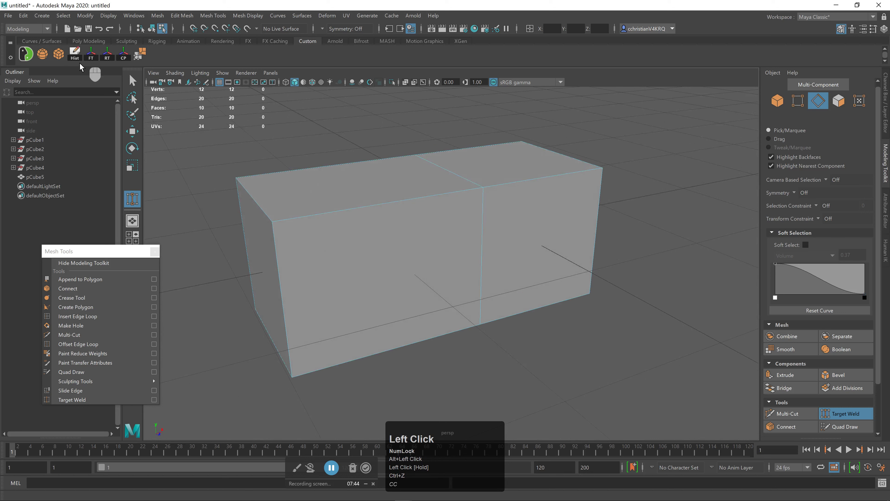
Step: Return to object selection and delete the welded box pCube5
{"action": "left_click", "coordinate": [128, 78]}
{"action": "right_click_drag", "start_coordinate": [486, 236], "coordinate": [606, 220]}
{"action": "left_click", "coordinate": [605, 221]}
{"action": "left_click", "coordinate": [445, 235]}
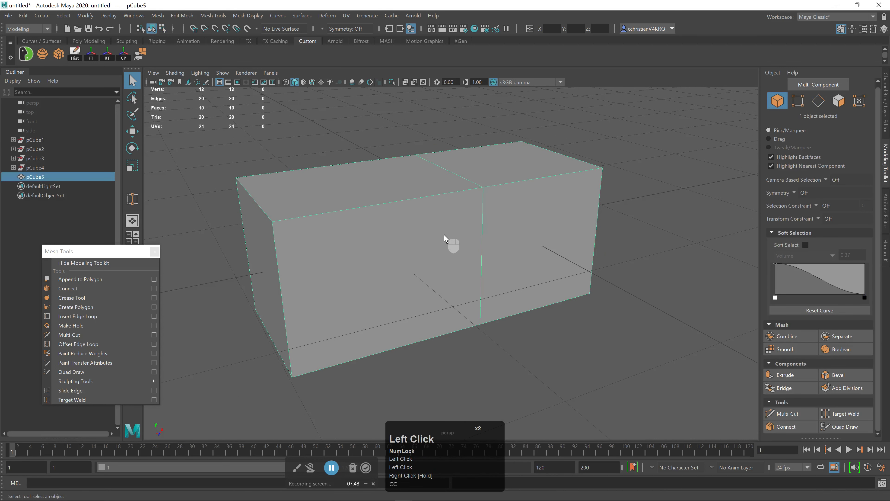
{"action": "key", "text": "Delete"}
{"action": "left_click_drag", "start_coordinate": [427, 284], "coordinate": [407, 288], "text": "alt"}
{"action": "right_click_drag", "start_coordinate": [407, 288], "coordinate": [415, 267], "text": "alt"}
{"action": "middle_click_drag", "start_coordinate": [415, 267], "coordinate": [414, 280], "text": "alt"}
{"action": "left_click_drag", "start_coordinate": [414, 280], "coordinate": [432, 217], "text": "alt"}
{"action": "middle_click_drag", "start_coordinate": [432, 218], "coordinate": [455, 270], "text": "alt"}
{"action": "left_click_drag", "start_coordinate": [456, 269], "coordinate": [454, 271], "text": "alt"}
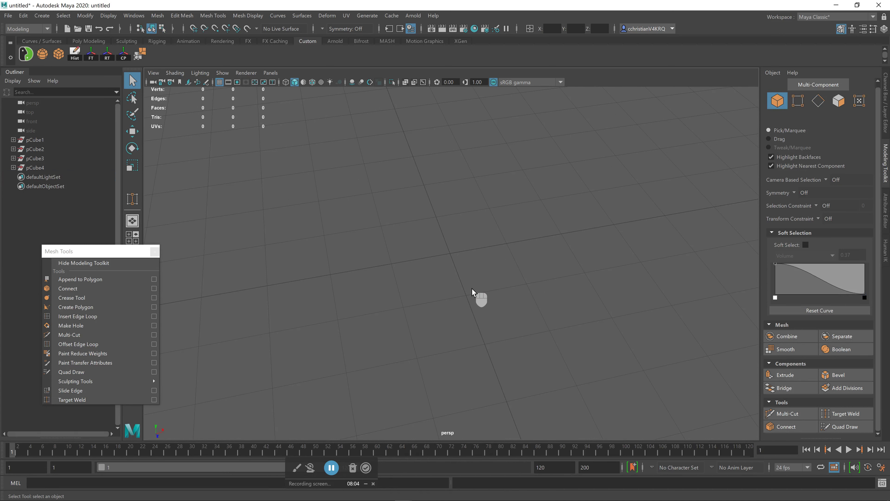
{"action": "mouse_move", "coordinate": [471, 277]}
{"action": "middle_mouse_down", "text": "alt"}
{"action": "mouse_move", "coordinate": [477, 231]}
{"action": "mouse_move", "coordinate": [494, 247]}
{"action": "mouse_move", "coordinate": [455, 239]}
{"action": "mouse_move", "coordinate": [462, 266]}
{"action": "middle_mouse_up", "text": "alt"}
{"action": "right_click_drag", "start_coordinate": [461, 267], "coordinate": [422, 242], "text": "alt"}
{"action": "middle_click_drag", "start_coordinate": [421, 243], "coordinate": [417, 183], "text": "alt"}
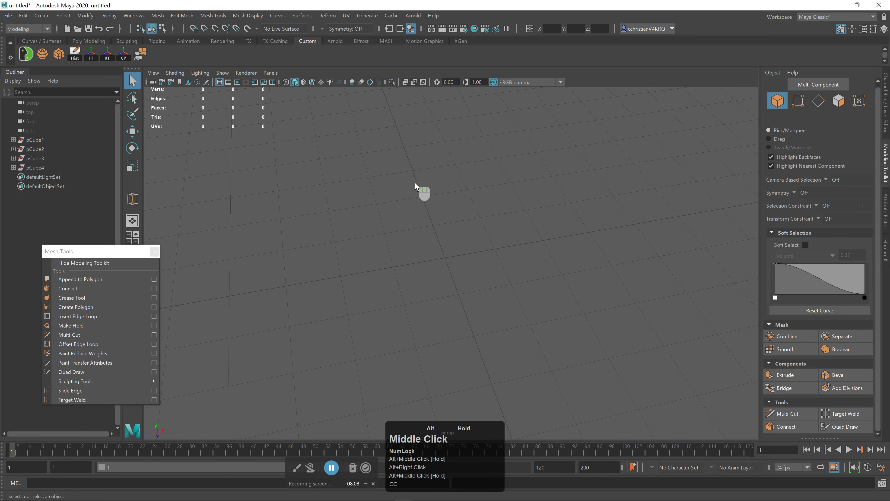
Step: Create a polygon plane at the grid origin and select it
{"action": "left_click", "coordinate": [133, 83]}
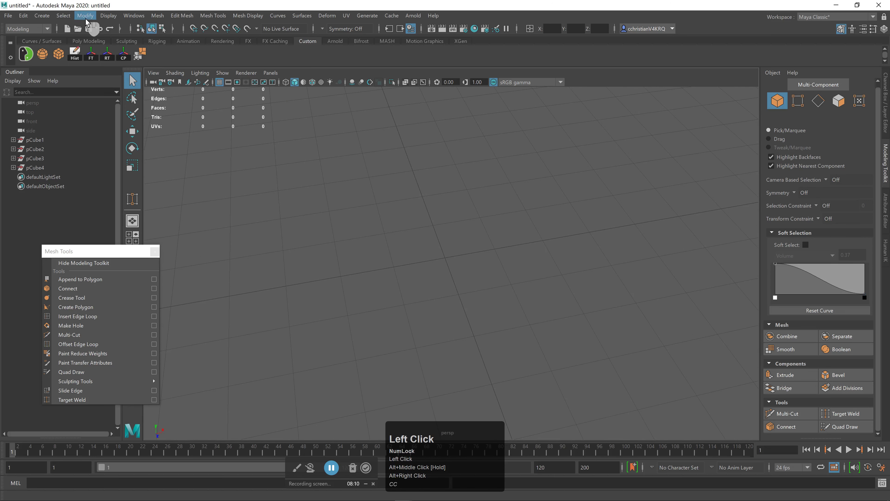
{"action": "left_click", "coordinate": [42, 16]}
{"action": "mouse_move", "coordinate": [93, 49]}
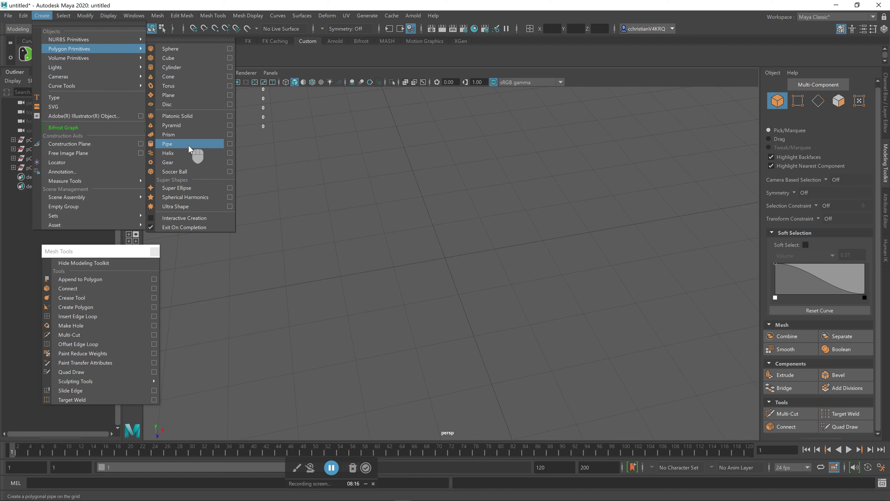
{"action": "left_click", "coordinate": [187, 95]}
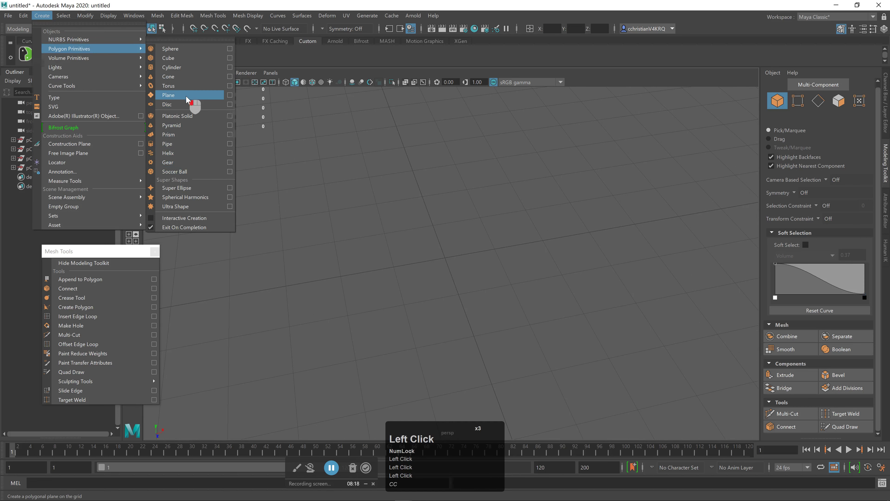
{"action": "scroll", "coordinate": [411, 302], "scroll_direction": "up", "scroll_amount": 5}
{"action": "middle_click_drag", "start_coordinate": [394, 246], "coordinate": [457, 249], "text": "alt"}
{"action": "right_click_drag", "start_coordinate": [457, 249], "coordinate": [500, 237], "text": "alt"}
{"action": "left_click", "coordinate": [384, 265]}
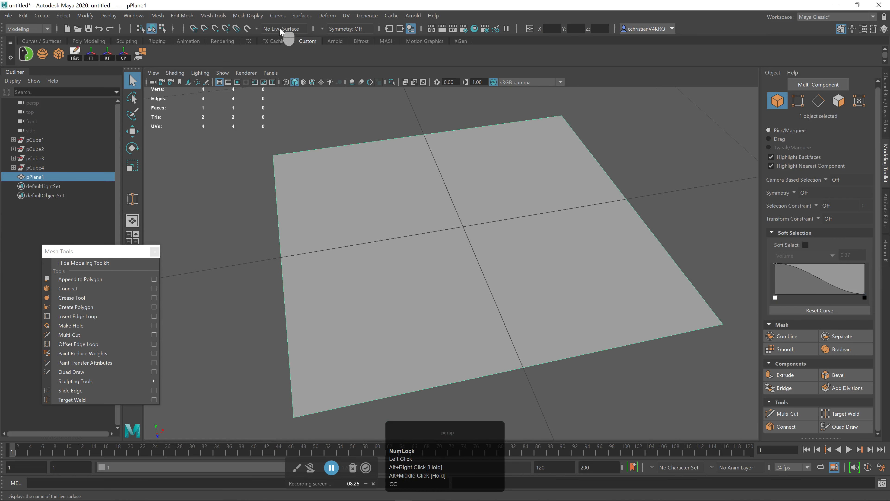
Step: Make the selected plane the live surface and close the floating Mesh Tools window
{"action": "double_click", "coordinate": [250, 31]}
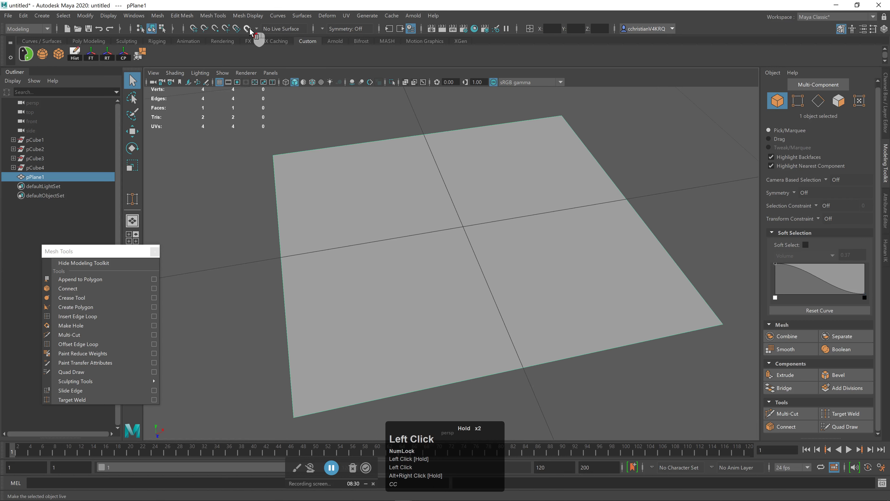
{"action": "right_click", "coordinate": [250, 31]}
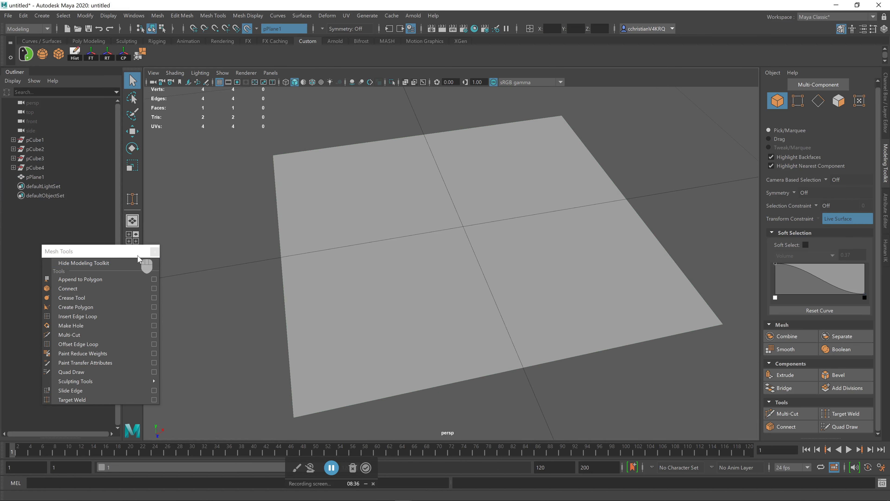
{"action": "left_click", "coordinate": [154, 251]}
Step: Switch to the maximized top view and frame the plane
{"action": "left_click_drag", "start_coordinate": [516, 310], "coordinate": [490, 308], "text": "alt"}
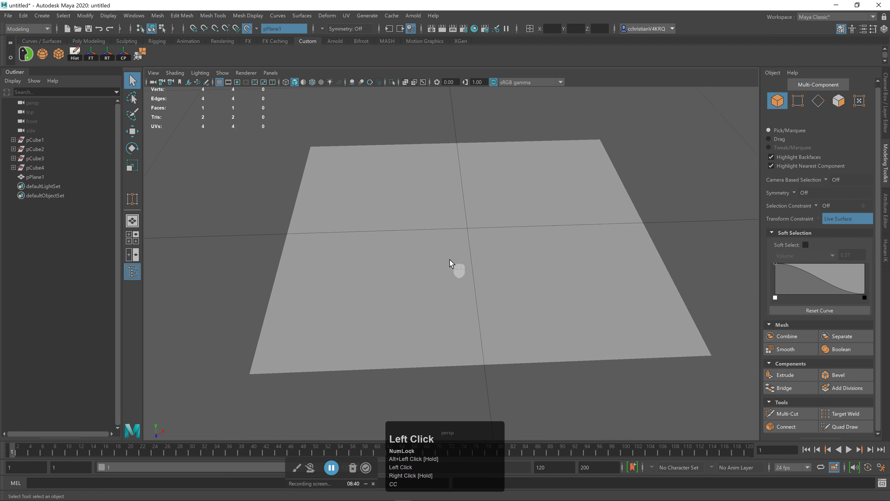
{"action": "key", "text": "space"}
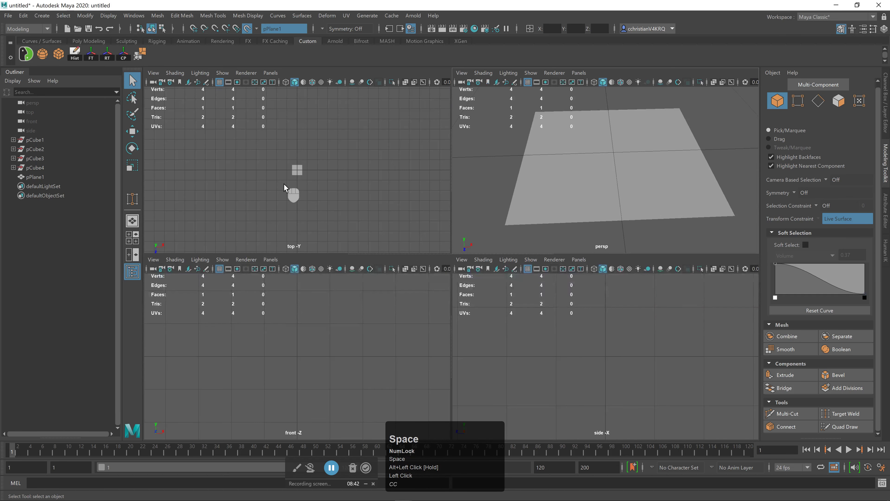
{"action": "key", "text": "space"}
{"action": "scroll", "coordinate": [440, 260], "scroll_direction": "up", "scroll_amount": 10}
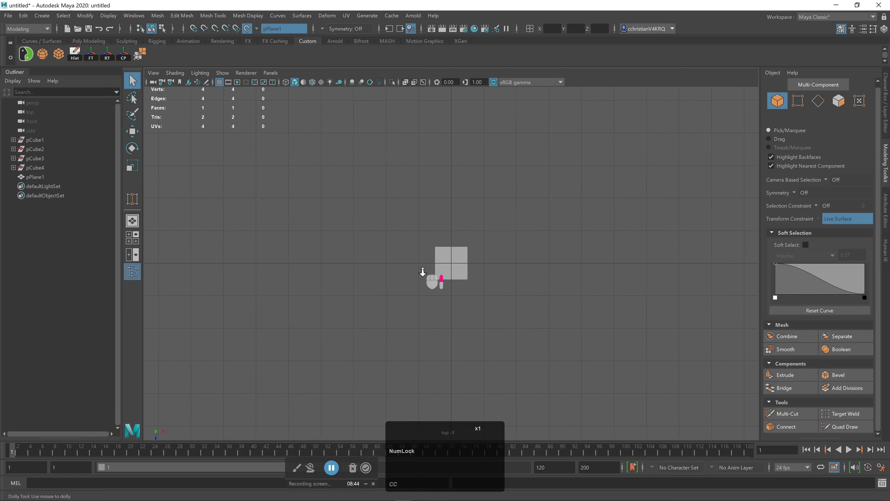
{"action": "scroll", "coordinate": [441, 260], "scroll_direction": "up", "scroll_amount": 7}
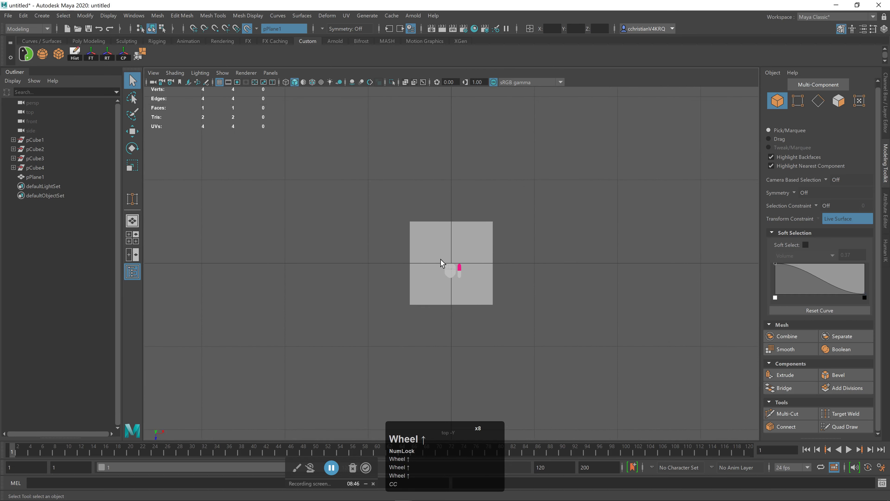
{"action": "scroll", "coordinate": [424, 253], "scroll_direction": "down", "scroll_amount": 3}
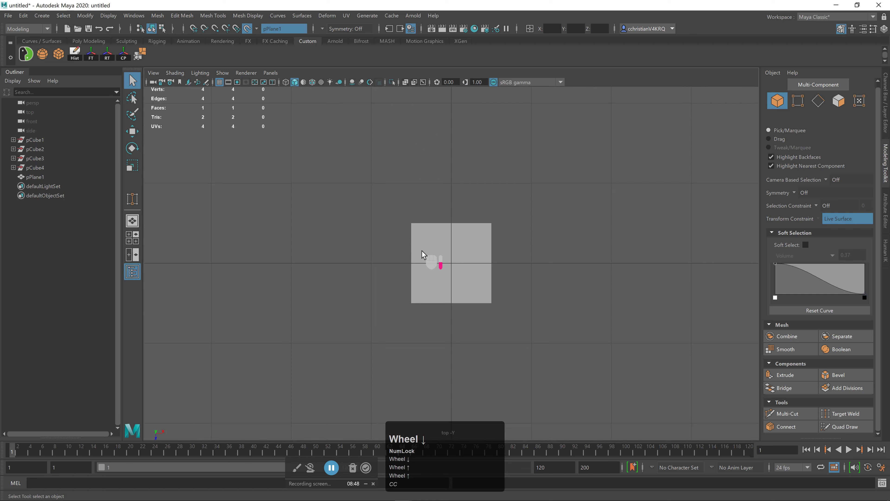
{"action": "key", "text": "f"}
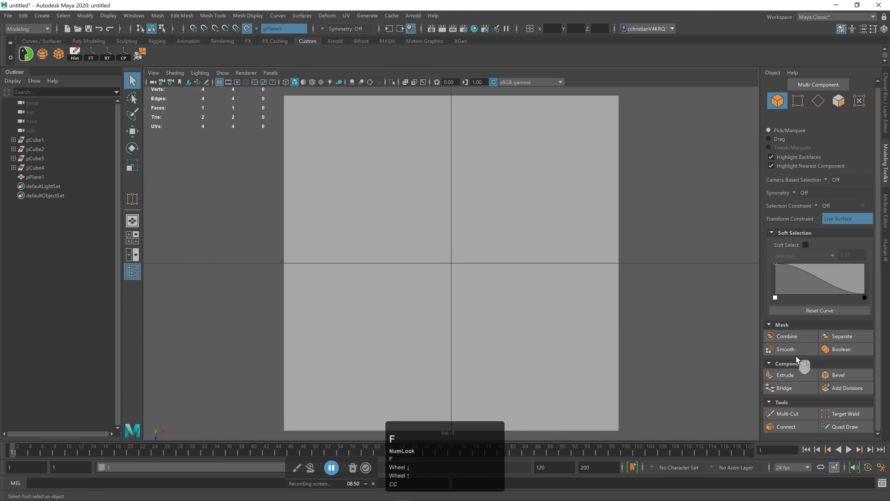
Step: With Quad Draw, place a double row of dots winding from the plane's lower-left area to its upper-right area
{"action": "left_click", "coordinate": [845, 427]}
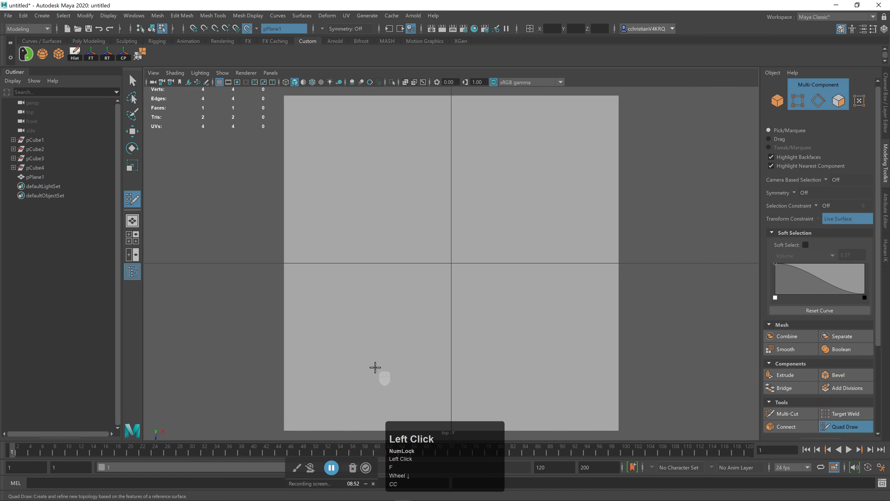
{"action": "left_click", "coordinate": [348, 375]}
{"action": "left_click", "coordinate": [375, 337]}
{"action": "left_click", "coordinate": [343, 273]}
{"action": "left_click", "coordinate": [389, 246]}
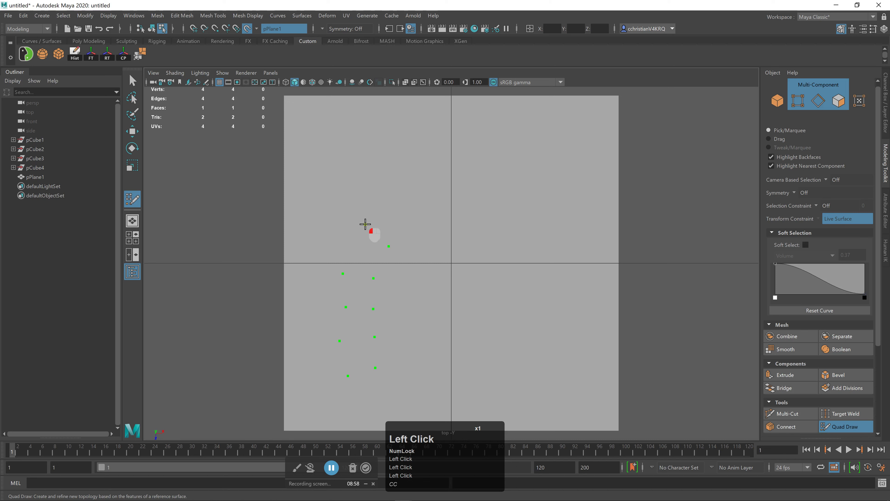
{"action": "left_click", "coordinate": [459, 212]}
{"action": "left_click", "coordinate": [517, 238]}
{"action": "left_click", "coordinate": [499, 203]}
{"action": "left_click", "coordinate": [541, 151]}
{"action": "left_click", "coordinate": [506, 144]}
{"action": "left_click", "coordinate": [515, 109]}
{"action": "left_click", "coordinate": [558, 121]}
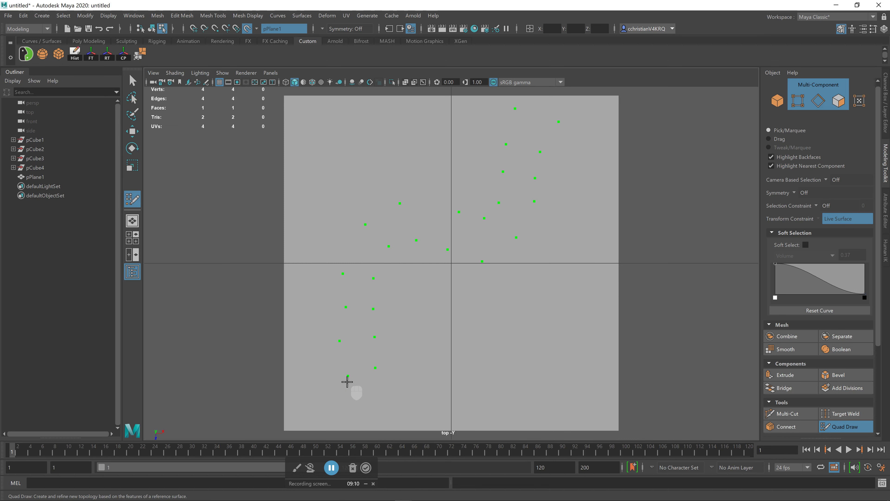
Step: Fill the gaps between the Quad Draw dots with quads to form one continuous curved strip
{"action": "left_click", "coordinate": [348, 375], "text": "shift"}
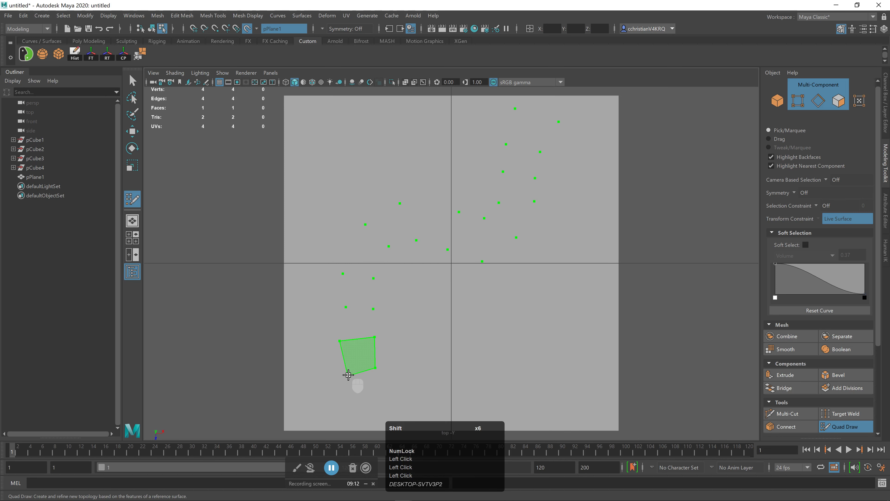
{"action": "left_click", "coordinate": [349, 376]}
{"action": "left_click", "coordinate": [353, 370], "text": "shift"}
{"action": "left_click", "coordinate": [361, 319], "text": "shift"}
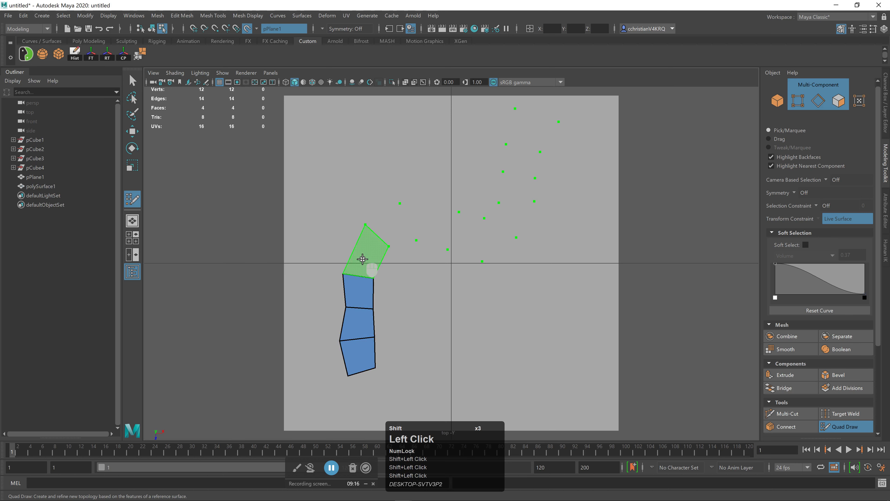
{"action": "left_click", "coordinate": [364, 253], "text": "shift"}
{"action": "left_click", "coordinate": [402, 228], "text": "shift"}
{"action": "left_click", "coordinate": [431, 233], "text": "shift"}
{"action": "left_click", "coordinate": [463, 240], "text": "shift"}
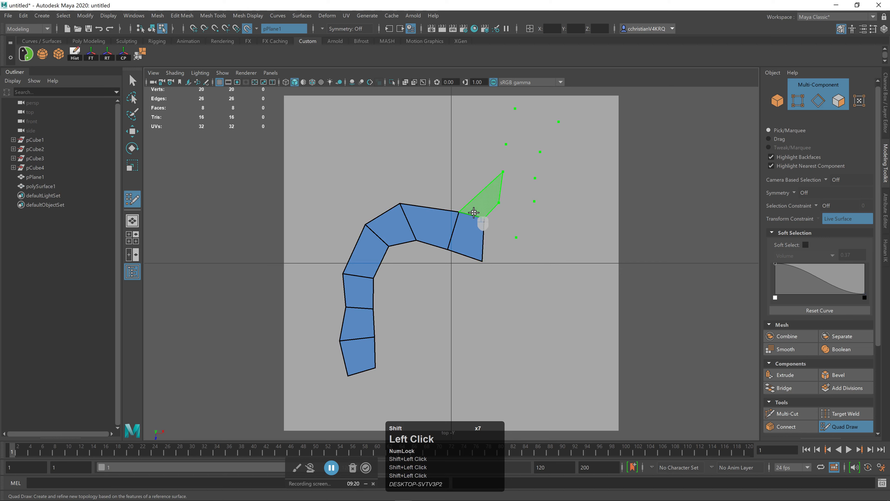
{"action": "left_click", "coordinate": [502, 233], "text": "shift"}
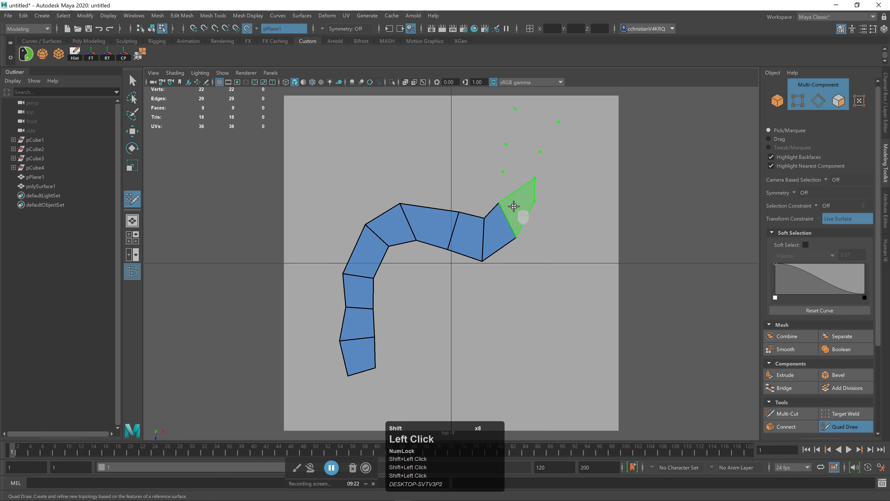
{"action": "left_click", "coordinate": [516, 209], "text": "shift"}
{"action": "left_click", "coordinate": [526, 176], "text": "shift"}
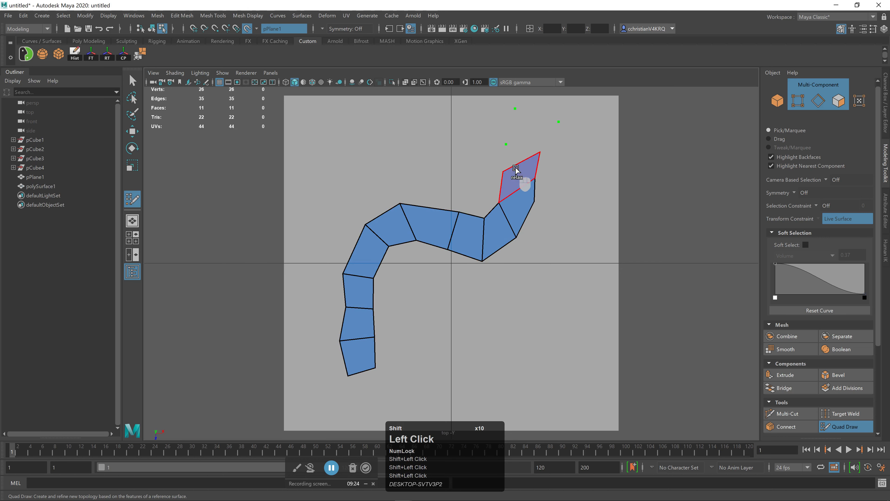
{"action": "left_click", "coordinate": [526, 155], "text": "shift"}
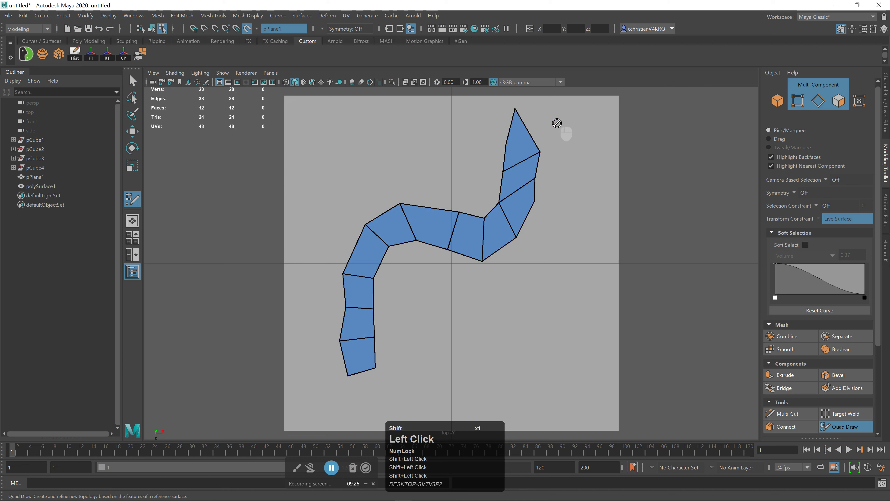
{"action": "left_click", "coordinate": [558, 122]}
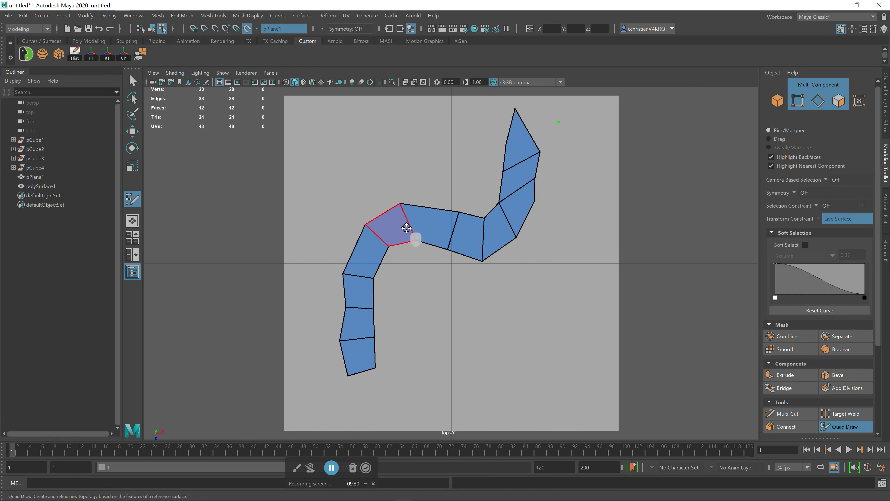
Step: Reshape the Quad Draw strip by moving edges and vertices at its middle bend, upper end and lower section
{"action": "mouse_move", "coordinate": [410, 229]}
{"action": "left_mouse_down"}
{"action": "mouse_move", "coordinate": [421, 253]}
{"action": "mouse_move", "coordinate": [415, 201]}
{"action": "mouse_move", "coordinate": [412, 248]}
{"action": "mouse_move", "coordinate": [414, 199]}
{"action": "left_mouse_up"}
{"action": "mouse_move", "coordinate": [508, 159]}
{"action": "left_mouse_down"}
{"action": "mouse_move", "coordinate": [484, 147]}
{"action": "mouse_move", "coordinate": [489, 172]}
{"action": "mouse_move", "coordinate": [482, 169]}
{"action": "mouse_move", "coordinate": [491, 170]}
{"action": "left_mouse_up"}
{"action": "left_click_drag", "start_coordinate": [442, 225], "coordinate": [387, 280]}
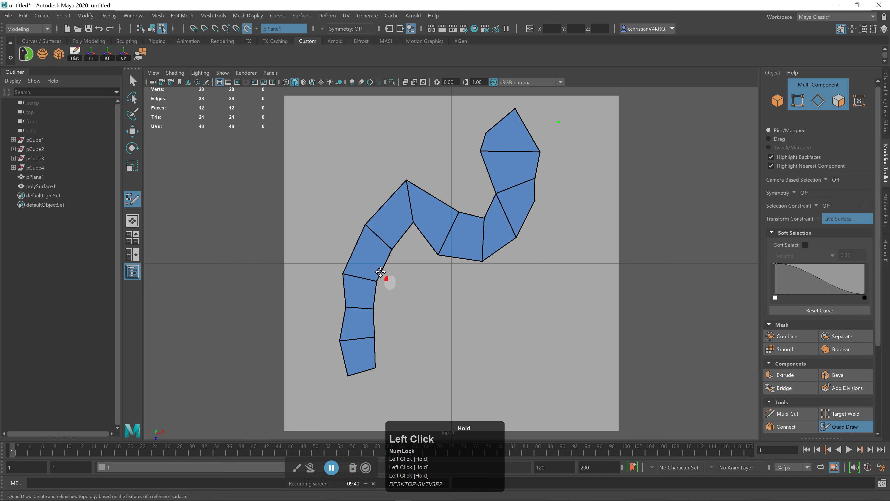
{"action": "left_click_drag", "start_coordinate": [351, 312], "coordinate": [335, 312]}
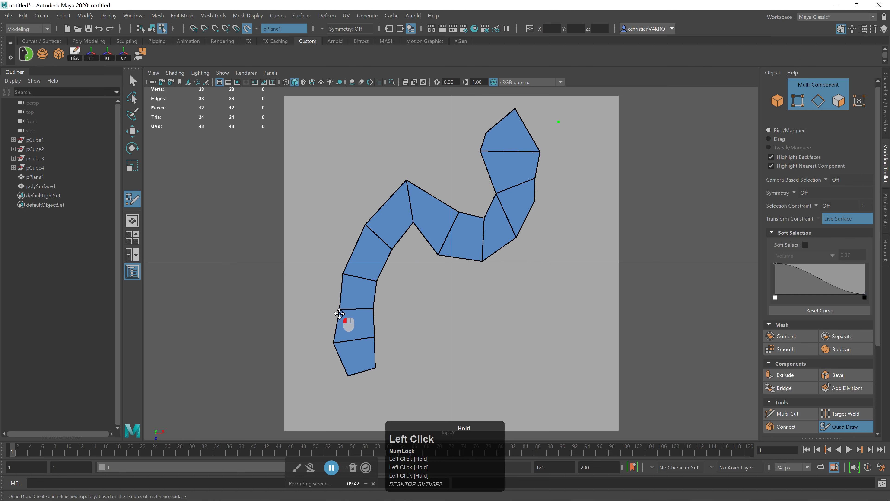
Step: Leave Quad Draw, switch to face selection, turn off the live surface, and select the plane's face
{"action": "left_click", "coordinate": [132, 80]}
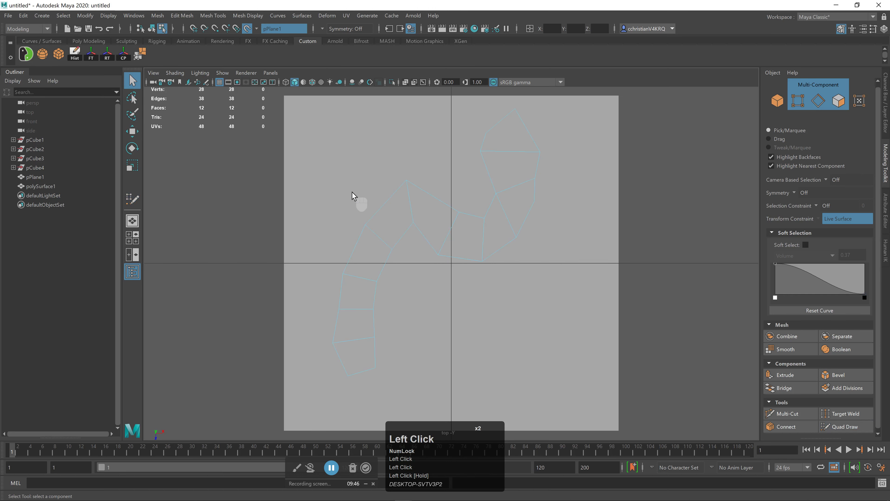
{"action": "right_click_drag", "start_coordinate": [359, 161], "coordinate": [374, 174]}
{"action": "left_click", "coordinate": [364, 191]}
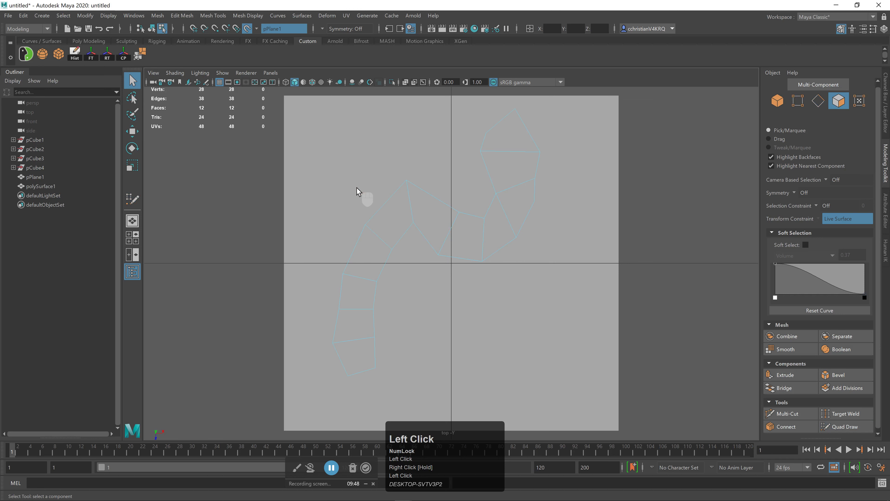
{"action": "left_click", "coordinate": [248, 31]}
{"action": "left_click", "coordinate": [324, 188]}
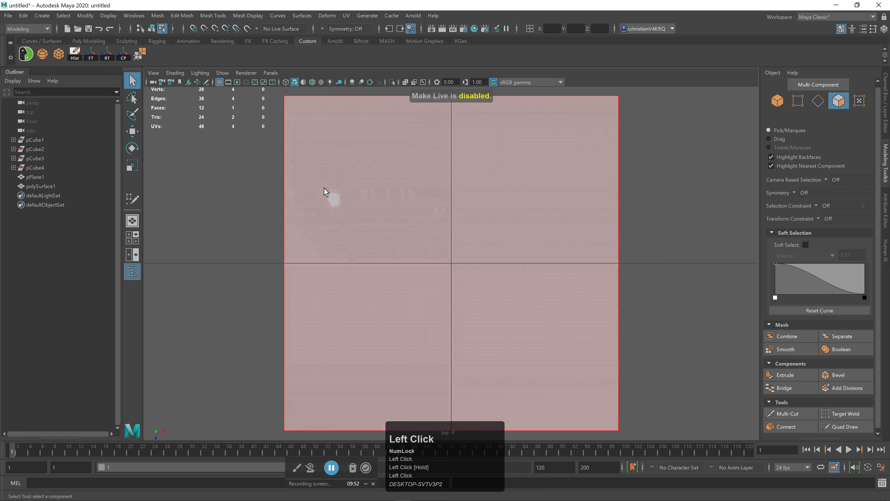
{"action": "left_click", "coordinate": [380, 201]}
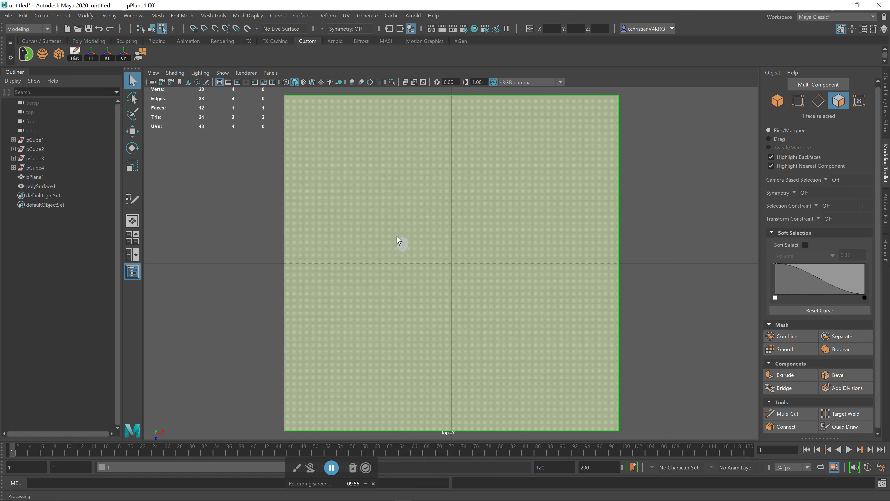
{"action": "scroll", "coordinate": [393, 236], "scroll_direction": "down", "scroll_amount": 10}
{"action": "scroll", "coordinate": [401, 237], "scroll_direction": "up", "scroll_amount": 7}
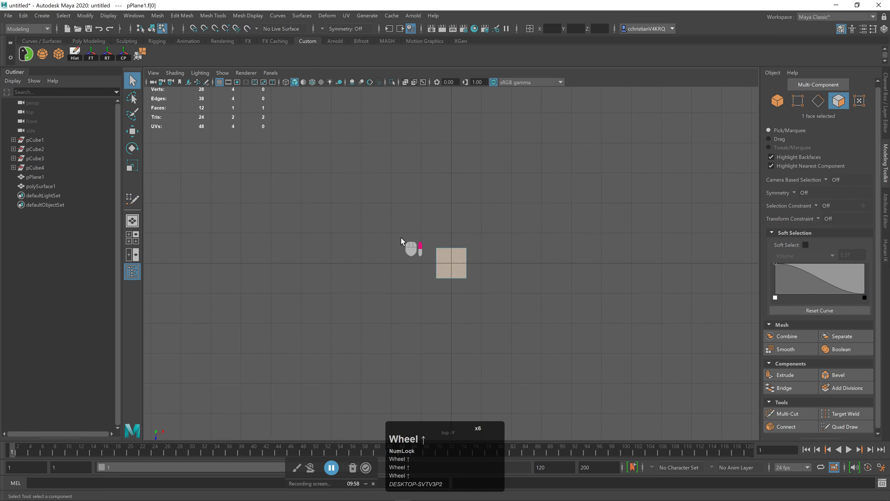
{"action": "scroll", "coordinate": [400, 211], "scroll_direction": "up", "scroll_amount": 5}
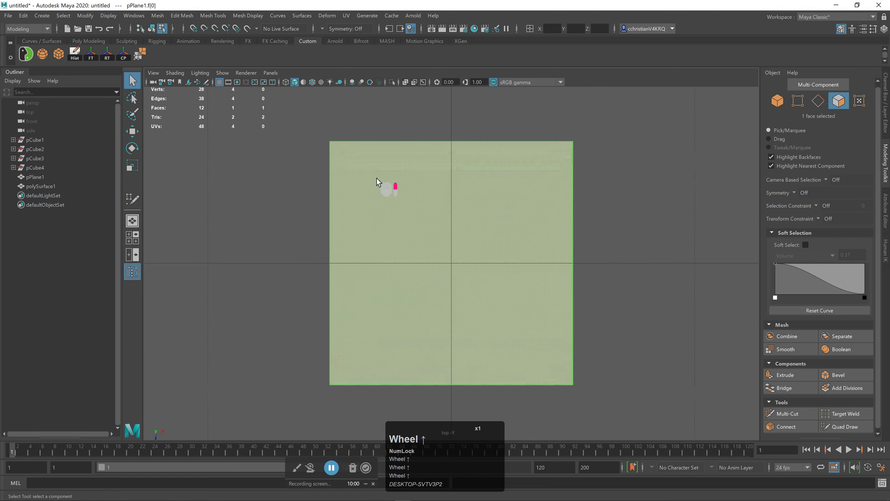
{"action": "scroll", "coordinate": [382, 184], "scroll_direction": "down", "scroll_amount": 10}
{"action": "scroll", "coordinate": [372, 176], "scroll_direction": "up", "scroll_amount": 2}
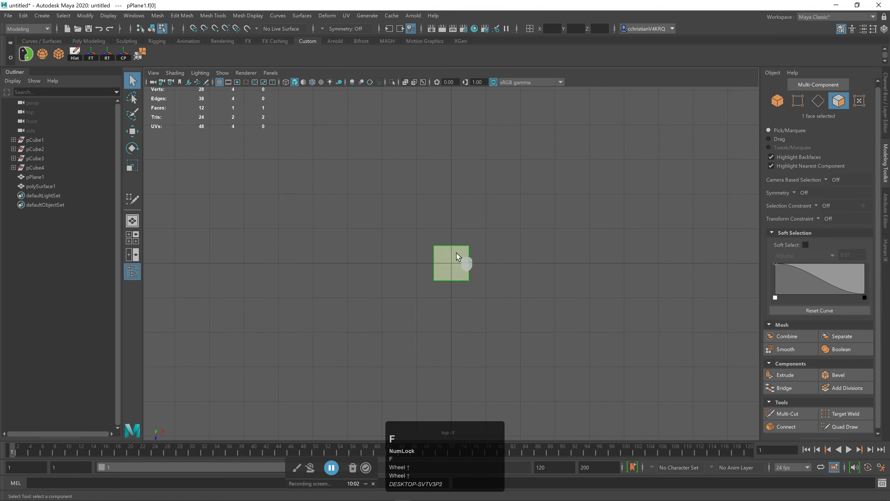
{"action": "key", "text": "f"}
{"action": "left_click", "coordinate": [220, 169]}
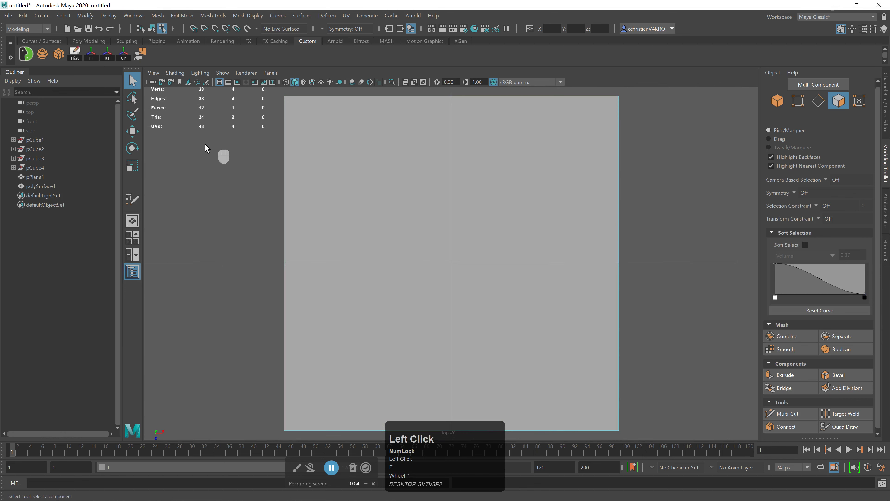
Step: Undo the plane's component highlighting and select all eleven faces of the curved Quad Draw strip
{"action": "key", "text": "z"}
{"action": "key", "text": "z"}
{"action": "key", "text": "z"}
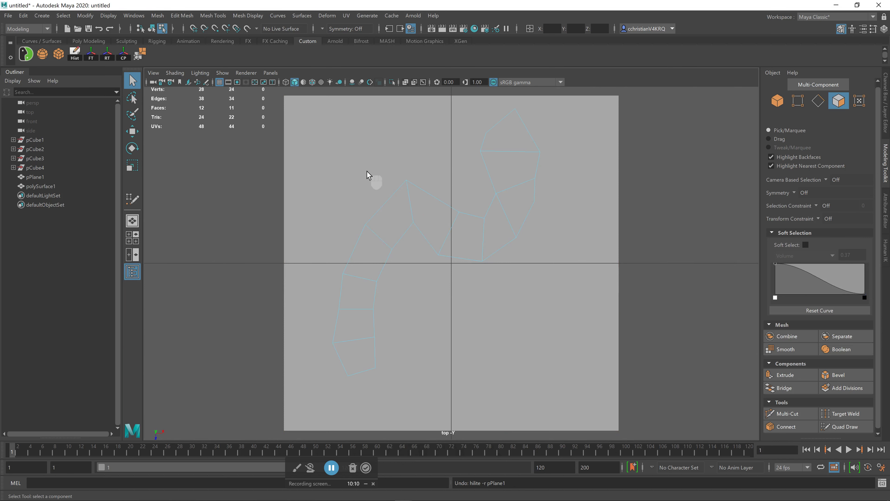
{"action": "right_click_drag", "start_coordinate": [408, 220], "coordinate": [385, 235]}
{"action": "left_click", "coordinate": [388, 235]}
{"action": "left_click", "coordinate": [368, 266], "text": "shift"}
{"action": "left_click", "coordinate": [362, 295], "text": "shift"}
{"action": "left_click", "coordinate": [365, 325], "text": "shift"}
{"action": "left_click", "coordinate": [446, 218], "text": "shift"}
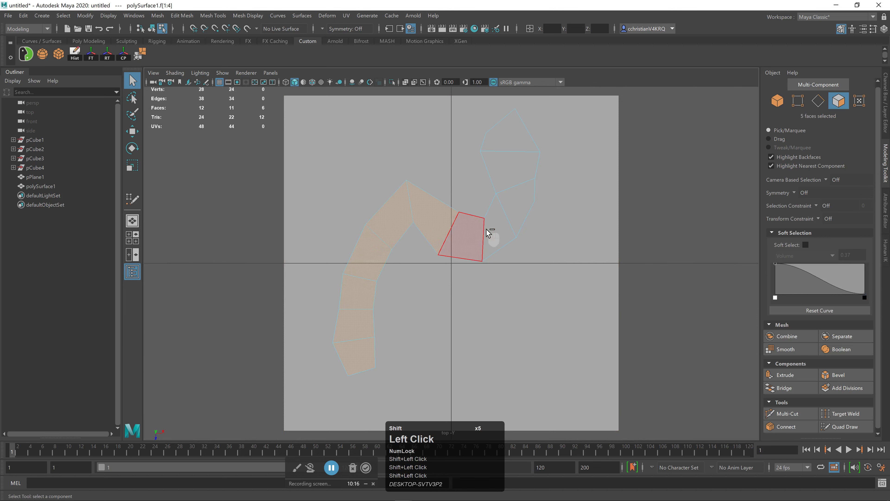
{"action": "left_click", "coordinate": [524, 197], "text": "shift"}
{"action": "left_click", "coordinate": [525, 128], "text": "shift"}
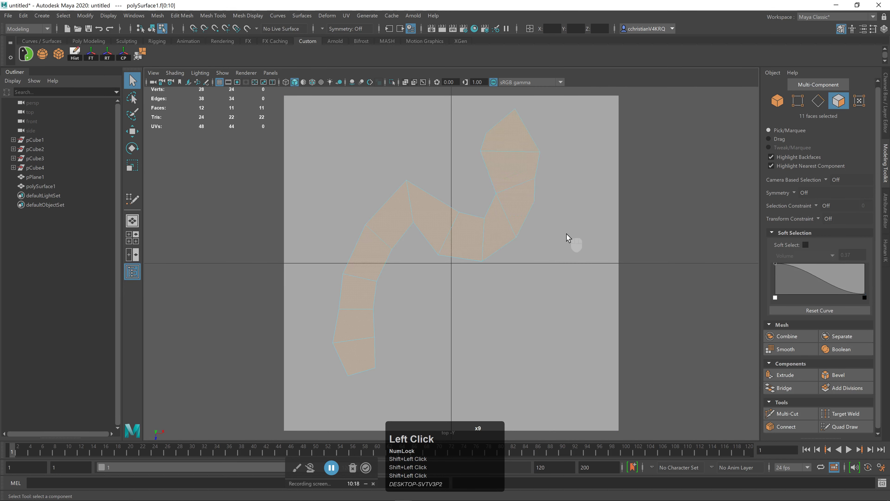
Step: Extrude the strip's selected faces upward in the perspective view, with a Local Translate Z of about 0.09
{"action": "key", "text": "ctrl+e"}
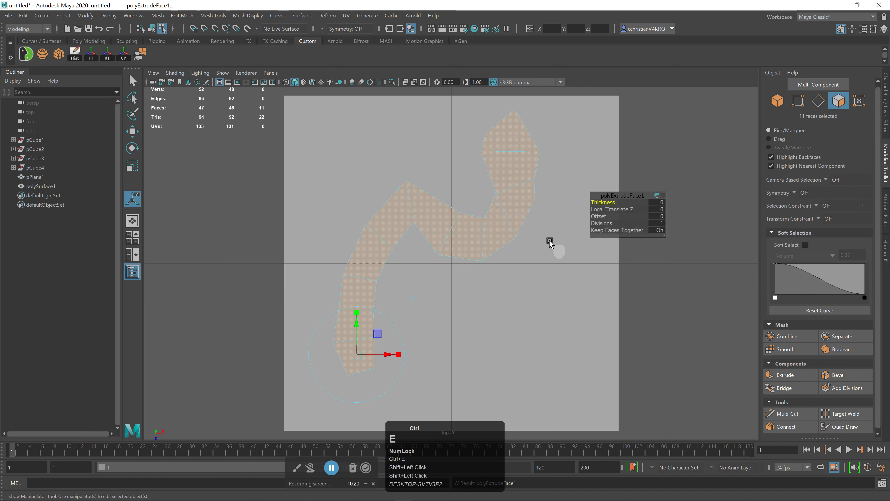
{"action": "left_click_drag", "start_coordinate": [423, 284], "coordinate": [463, 294], "text": "alt"}
{"action": "key", "text": "space"}
{"action": "key", "text": "space"}
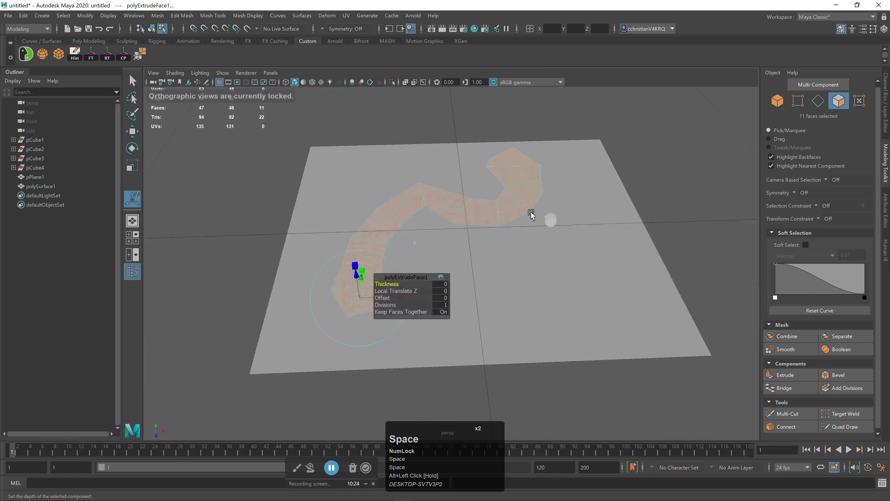
{"action": "left_click_drag", "start_coordinate": [435, 271], "coordinate": [505, 230], "text": "alt"}
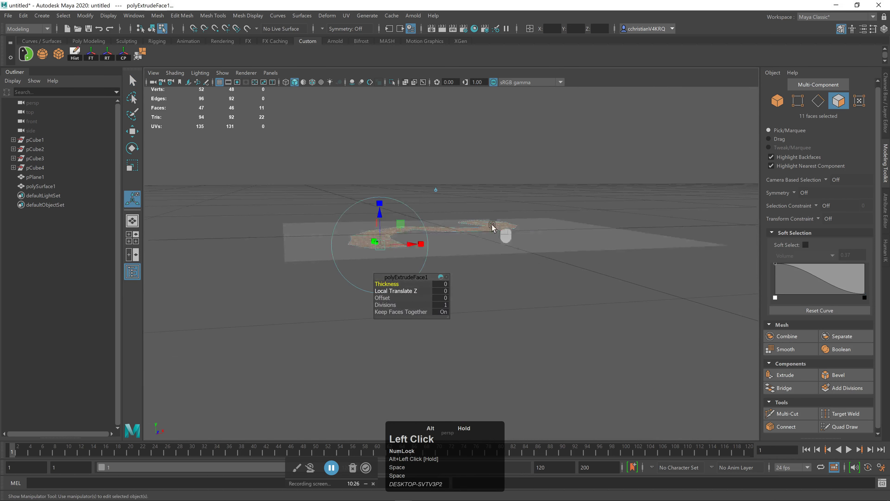
{"action": "left_click_drag", "start_coordinate": [379, 216], "coordinate": [384, 175]}
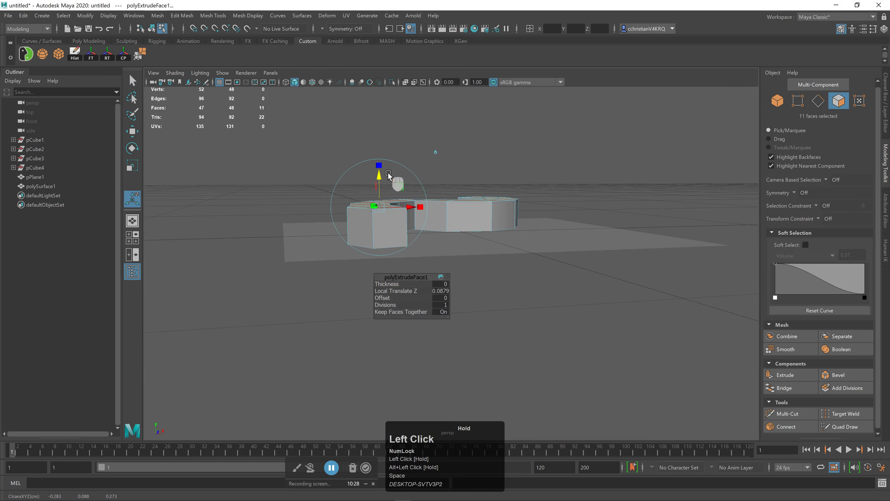
{"action": "left_click_drag", "start_coordinate": [532, 242], "coordinate": [561, 283], "text": "alt"}
Step: Return to object selection mode and select the extruded strip
{"action": "right_click", "coordinate": [444, 185]}
{"action": "right_click_drag", "start_coordinate": [445, 187], "coordinate": [491, 169]}
{"action": "left_click", "coordinate": [700, 144]}
{"action": "left_click", "coordinate": [512, 245]}
{"action": "mouse_move", "coordinate": [511, 246]}
{"action": "left_mouse_down", "text": "alt"}
{"action": "mouse_move", "coordinate": [556, 253]}
{"action": "mouse_move", "coordinate": [522, 253]}
{"action": "left_mouse_up", "text": "alt"}
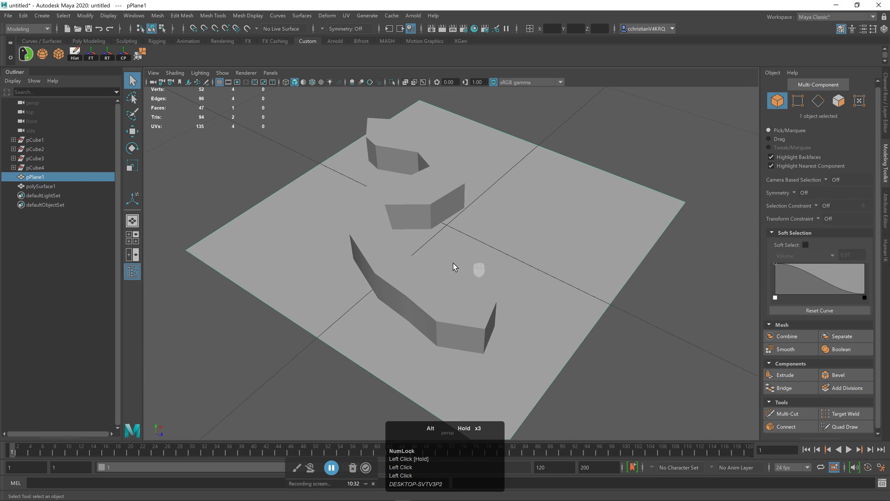
{"action": "left_click", "coordinate": [420, 277]}
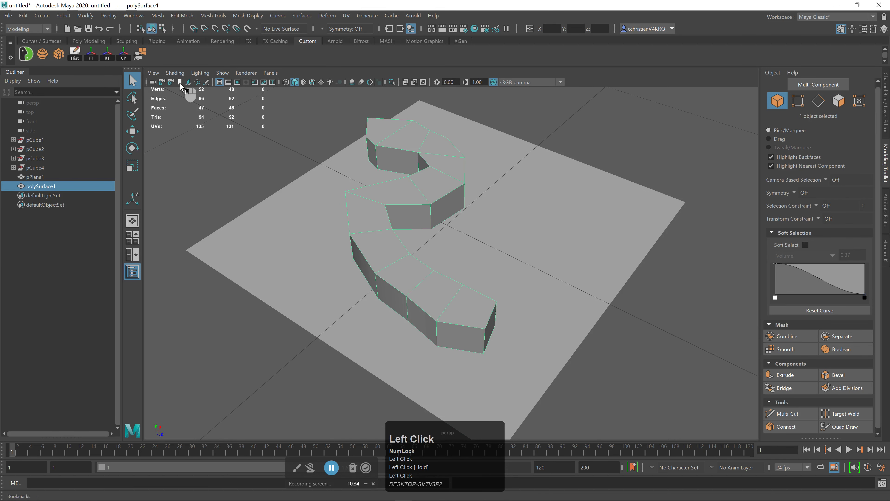
Step: Turn on Wireframe on Shaded for the perspective view and deselect the strip
{"action": "left_click", "coordinate": [173, 73]}
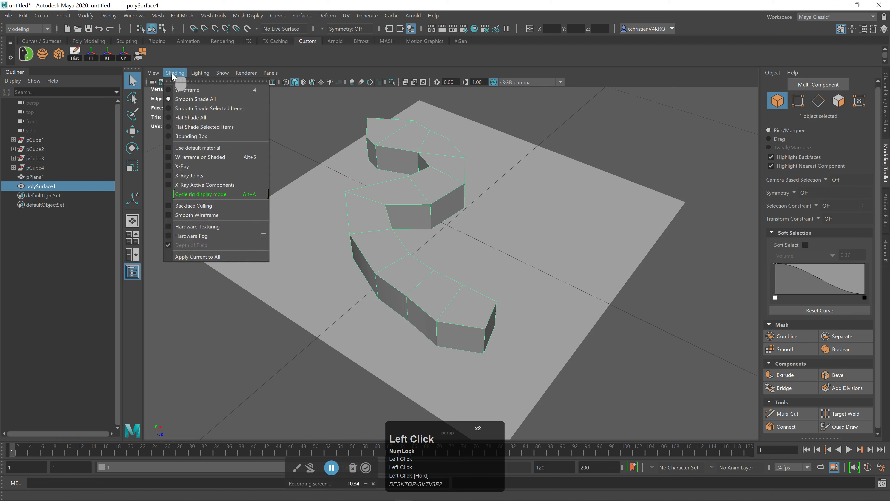
{"action": "left_click", "coordinate": [170, 159]}
{"action": "left_click", "coordinate": [298, 143]}
{"action": "mouse_move", "coordinate": [298, 143]}
{"action": "left_mouse_down", "text": "alt"}
{"action": "mouse_move", "coordinate": [314, 182]}
{"action": "mouse_move", "coordinate": [390, 181]}
{"action": "mouse_move", "coordinate": [322, 191]}
{"action": "mouse_move", "coordinate": [452, 232]}
{"action": "mouse_move", "coordinate": [457, 221]}
{"action": "left_mouse_up", "text": "alt"}
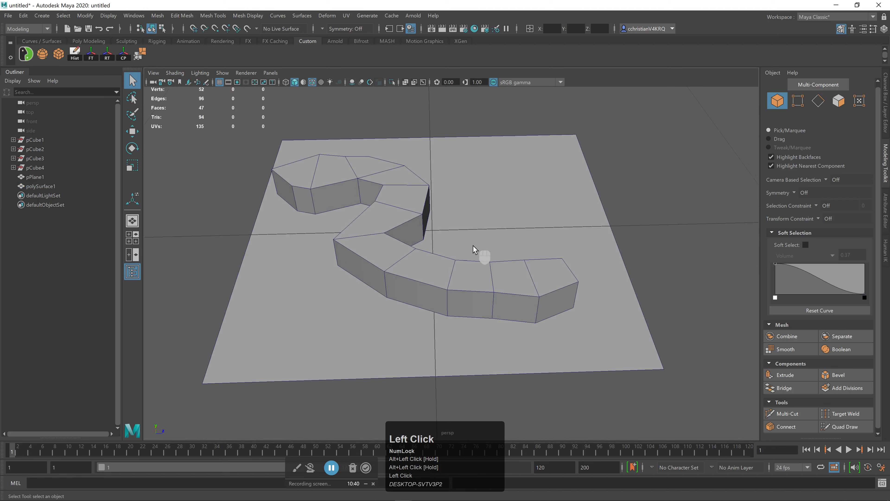
Step: Delete the plane and the extruded strip
{"action": "right_click_drag", "start_coordinate": [475, 246], "coordinate": [508, 231]}
{"action": "left_click", "coordinate": [650, 225]}
{"action": "left_click", "coordinate": [505, 254]}
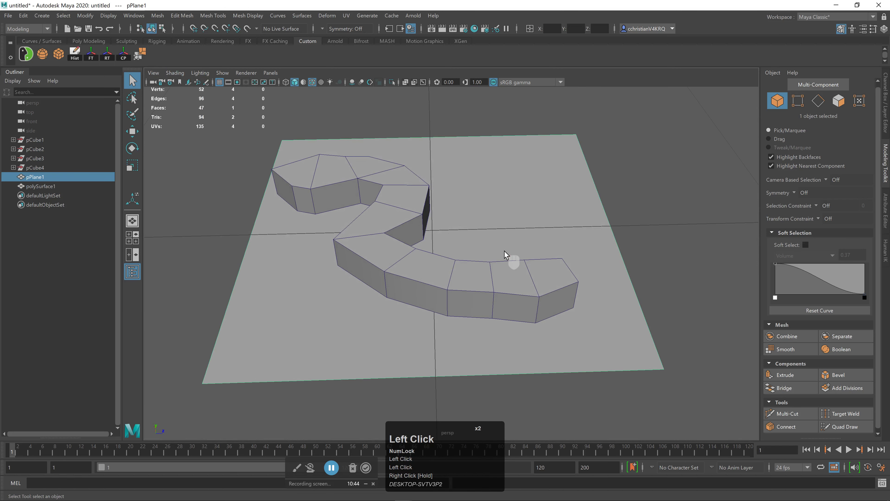
{"action": "key", "text": "Delete"}
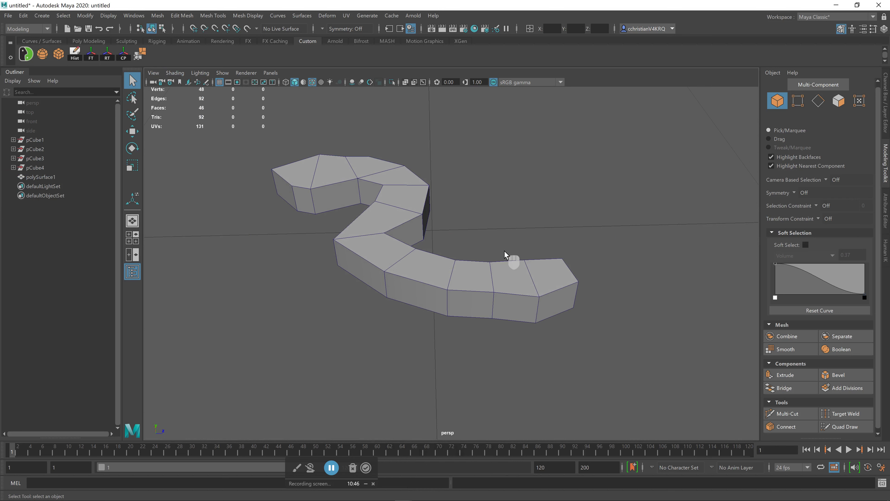
{"action": "scroll", "coordinate": [451, 260], "scroll_direction": "down", "scroll_amount": 4}
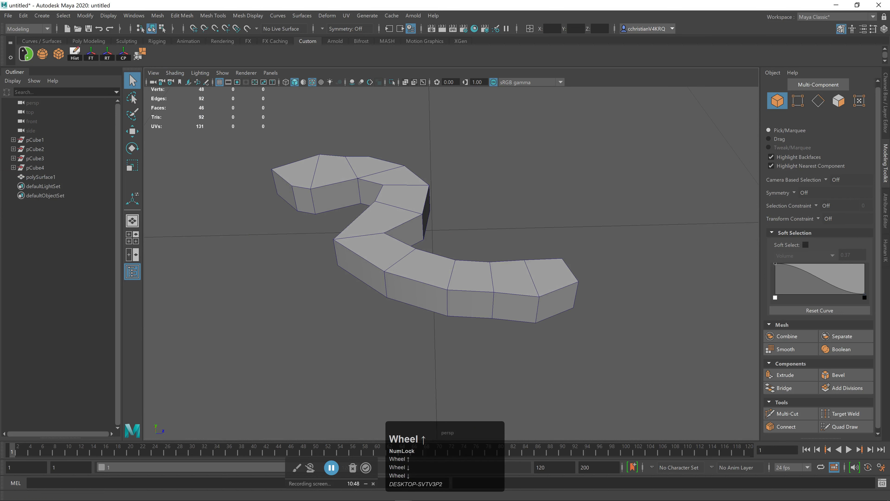
{"action": "left_click", "coordinate": [393, 242]}
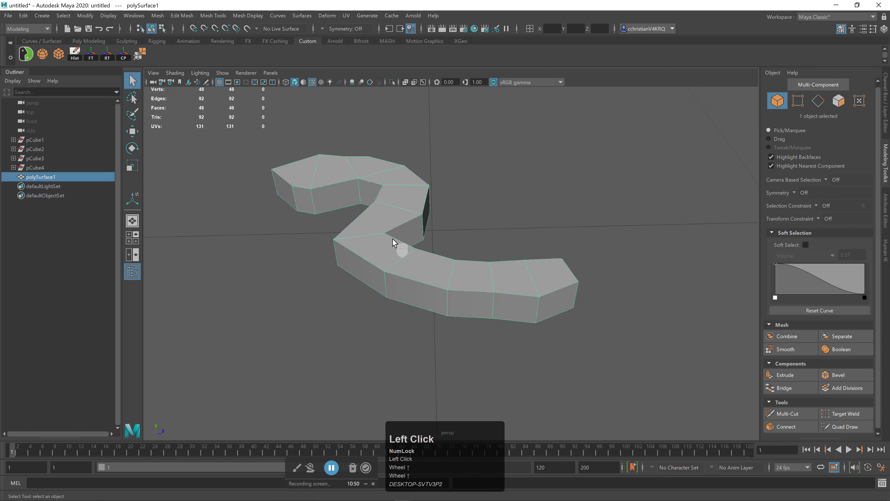
{"action": "key", "text": "Delete"}
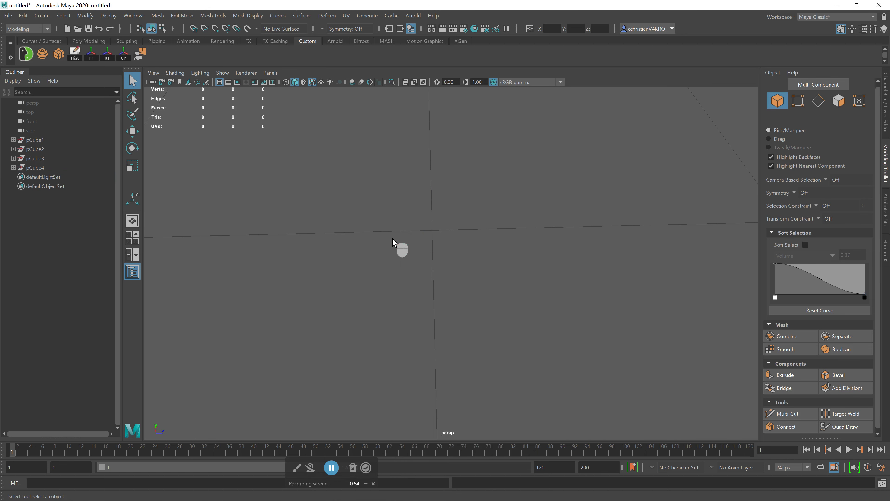
Step: Create a polygon cube and select its nearest top corner vertex in vertex mode
{"action": "scroll", "coordinate": [427, 245], "scroll_direction": "down", "scroll_amount": 9}
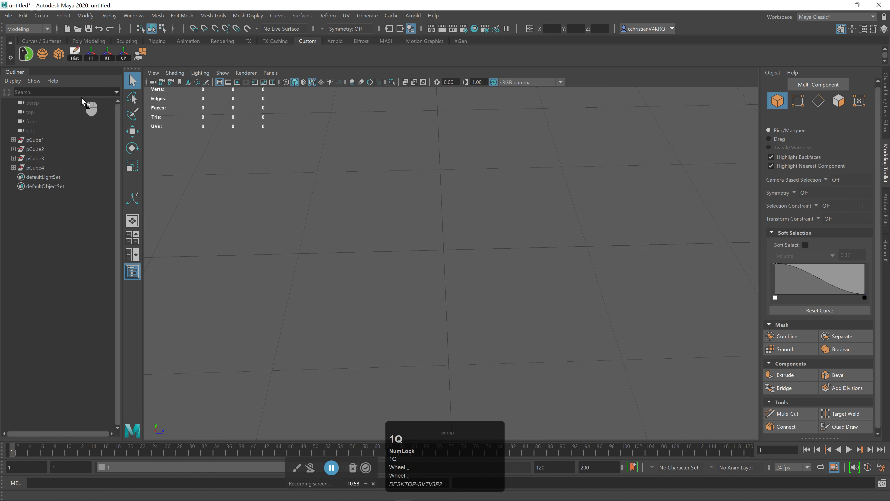
{"action": "left_click", "coordinate": [58, 62]}
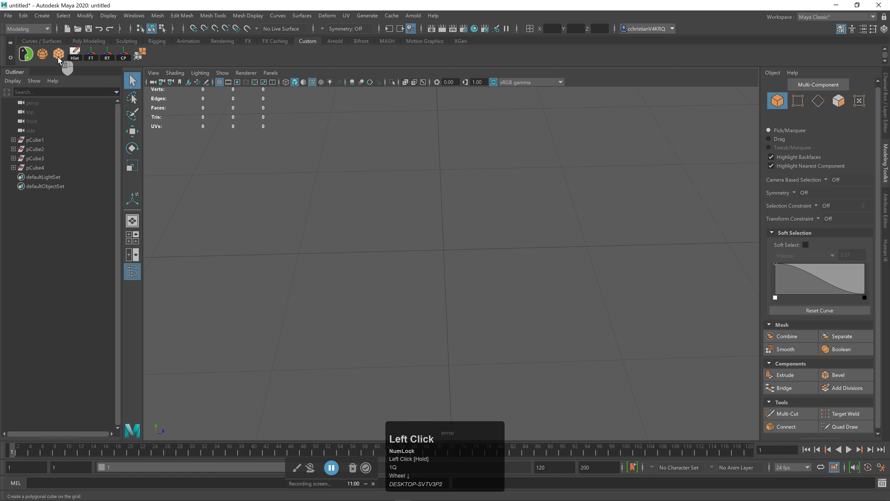
{"action": "left_click_drag", "start_coordinate": [587, 307], "coordinate": [513, 291], "text": "alt"}
{"action": "mouse_move", "coordinate": [483, 232]}
{"action": "right_mouse_down"}
{"action": "mouse_move", "coordinate": [533, 212]}
{"action": "mouse_move", "coordinate": [466, 235]}
{"action": "right_mouse_up"}
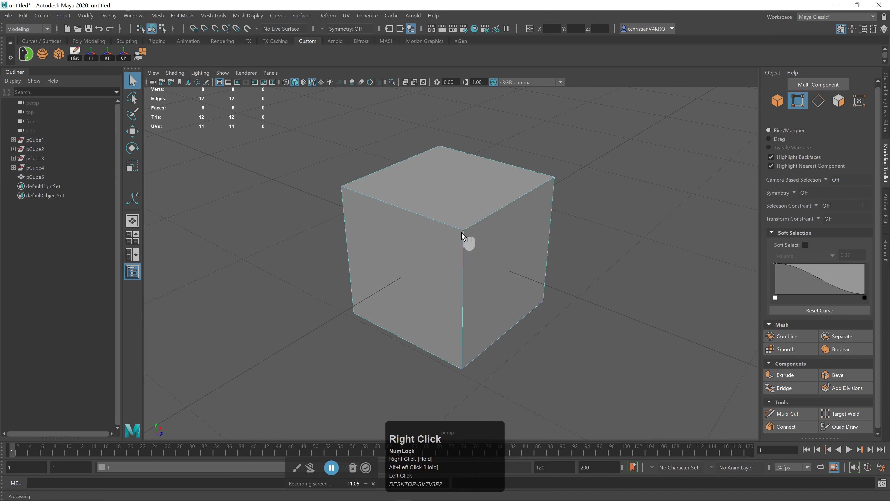
{"action": "left_click", "coordinate": [464, 231]}
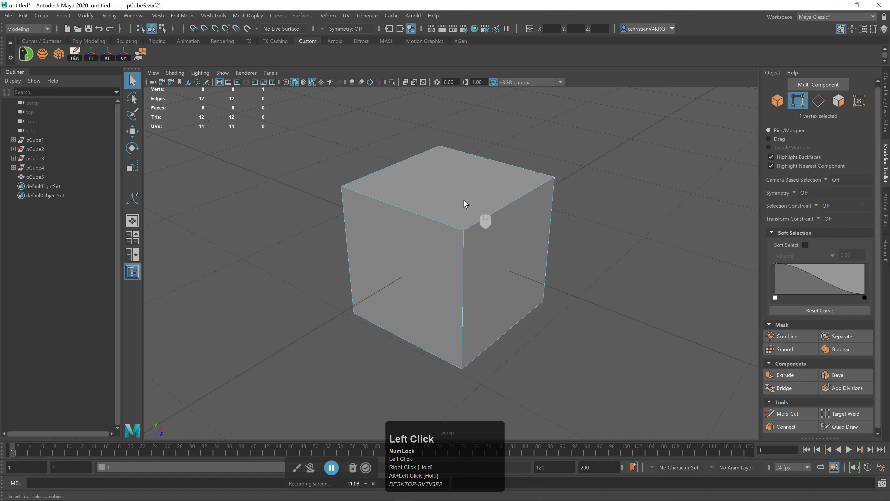
Step: Detach the Edit Mesh command list as a floating window and place it over the Outliner beside the cube
{"action": "left_click", "coordinate": [222, 16]}
{"action": "mouse_move", "coordinate": [260, 18]}
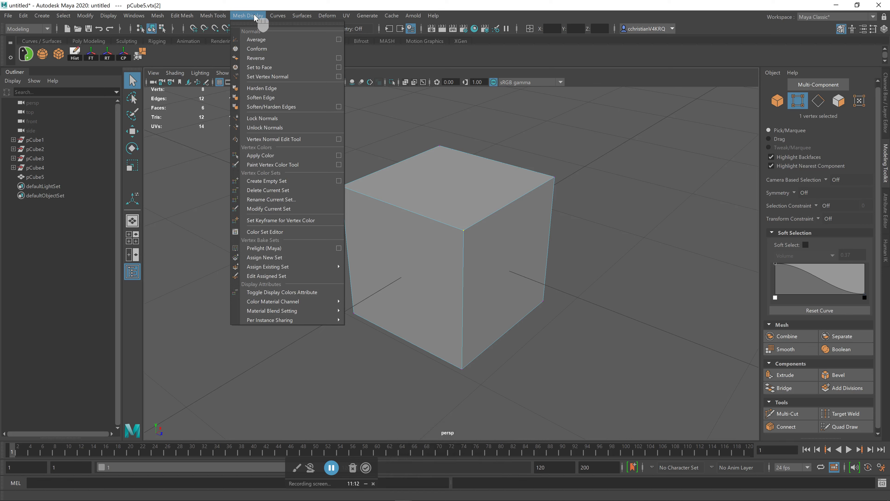
{"action": "mouse_move", "coordinate": [182, 18]}
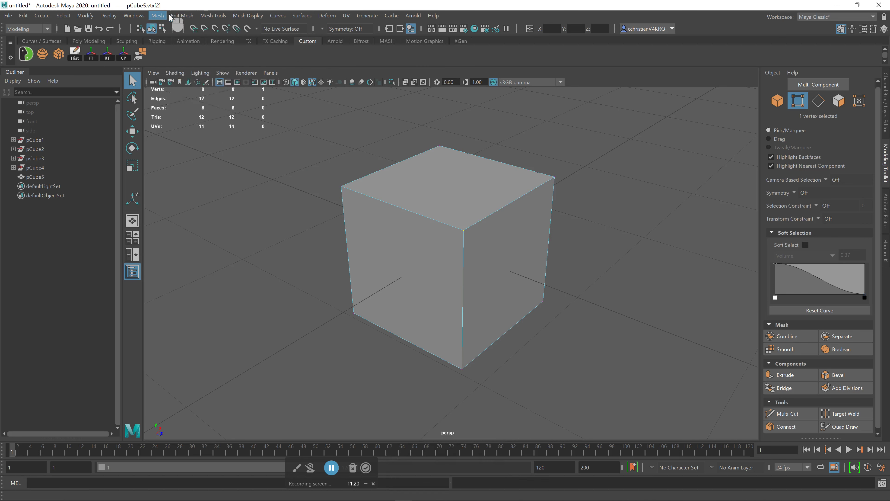
{"action": "left_click", "coordinate": [198, 24]}
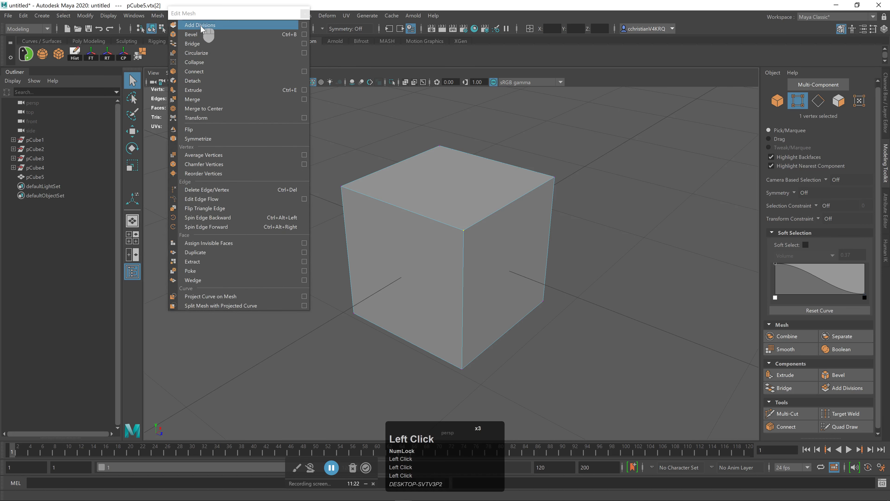
{"action": "left_click_drag", "start_coordinate": [197, 14], "coordinate": [103, 86]}
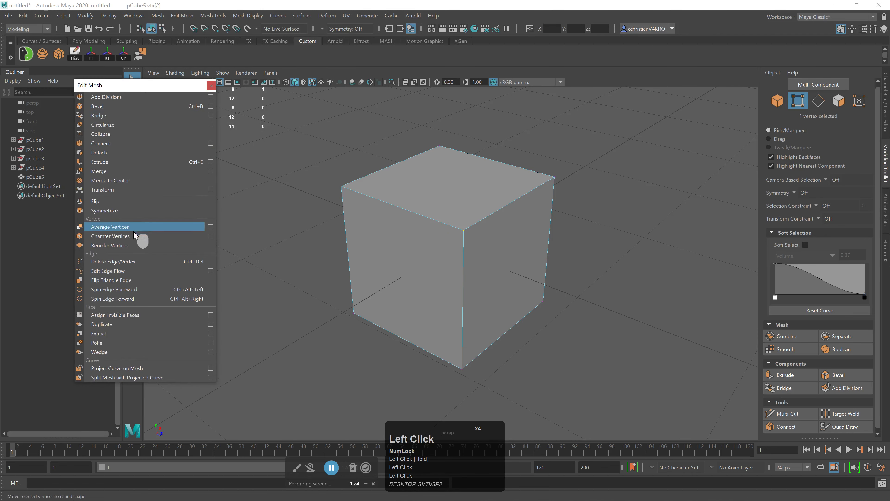
Step: Try chamfering the cube's selected corner vertex with a width of 0.25
{"action": "left_click", "coordinate": [135, 240]}
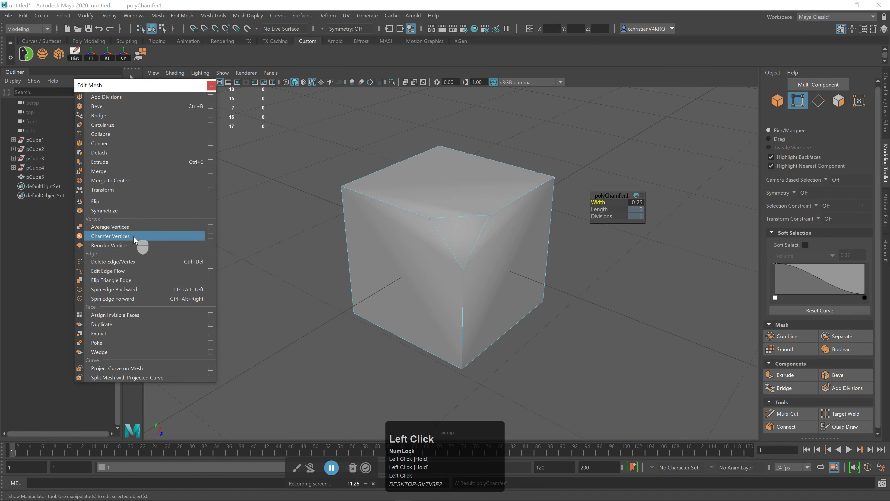
{"action": "left_click_drag", "start_coordinate": [491, 322], "coordinate": [481, 288], "text": "alt"}
{"action": "mouse_move", "coordinate": [503, 218]}
{"action": "left_mouse_down", "text": "alt"}
{"action": "mouse_move", "coordinate": [479, 242]}
{"action": "mouse_move", "coordinate": [501, 249]}
{"action": "mouse_move", "coordinate": [500, 231]}
{"action": "left_mouse_up", "text": "alt"}
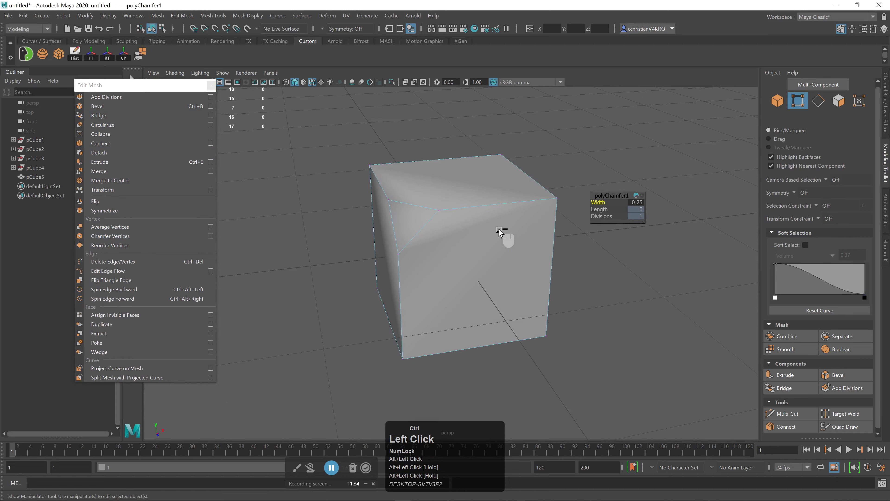
{"action": "key", "text": "ctrl+z"}
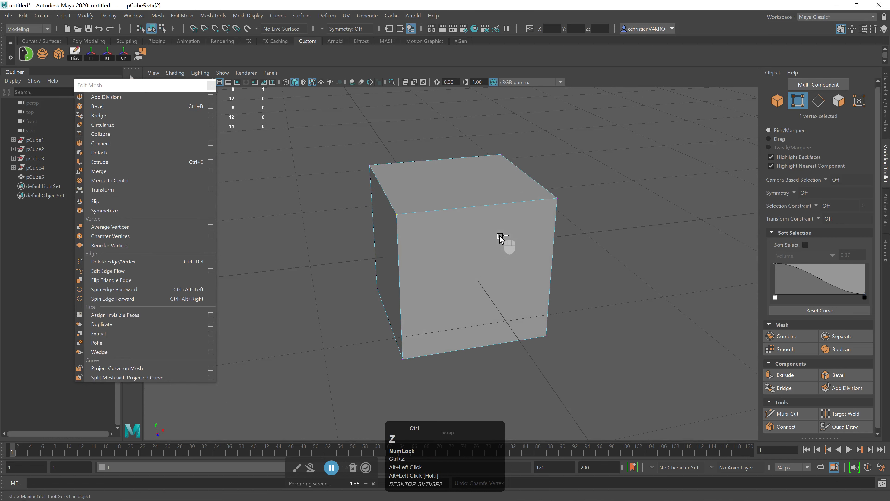
Step: Select the cube's four top corner vertices and chamfer them with a width of 0.3242
{"action": "left_click_drag", "start_coordinate": [478, 215], "coordinate": [448, 193], "text": "alt"}
{"action": "left_click_drag", "start_coordinate": [351, 137], "coordinate": [687, 242]}
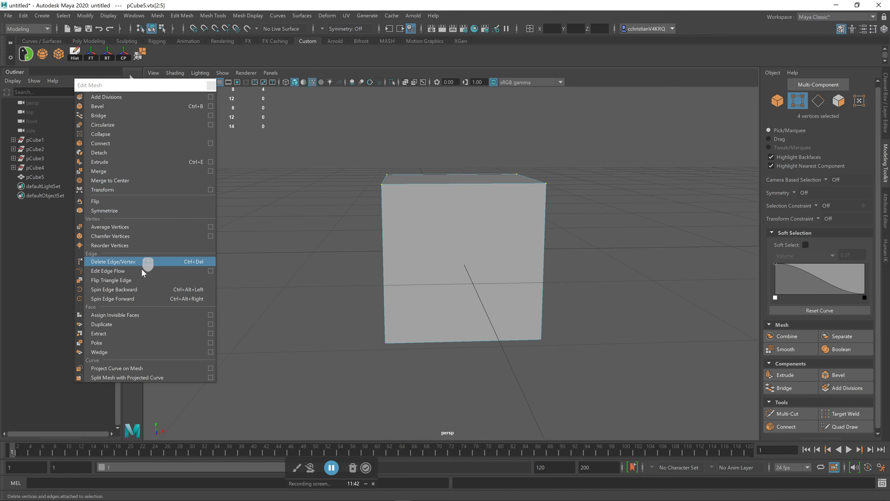
{"action": "left_click", "coordinate": [211, 236]}
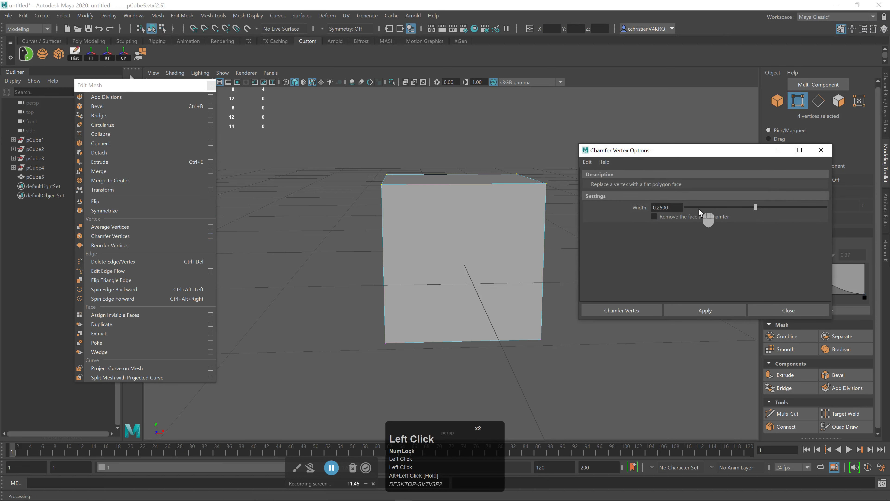
{"action": "left_click", "coordinate": [777, 206]}
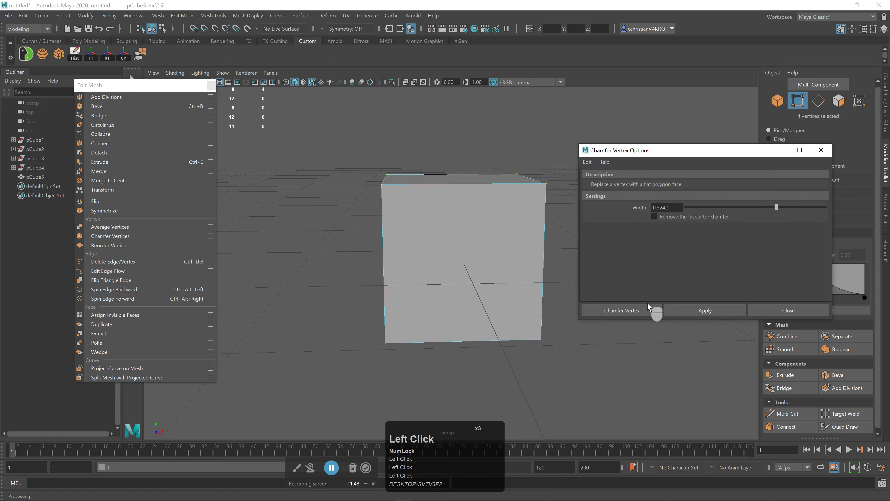
{"action": "left_click", "coordinate": [632, 311]}
{"action": "left_click_drag", "start_coordinate": [584, 305], "coordinate": [640, 285], "text": "alt"}
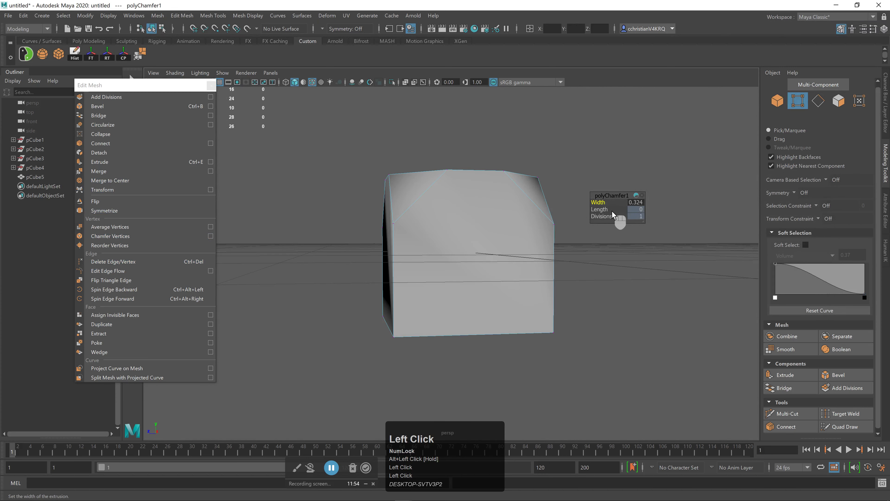
Step: Try to adjust the new chamfer's width and length interactively in the viewport
{"action": "left_click", "coordinate": [598, 202]}
{"action": "left_click_drag", "start_coordinate": [596, 202], "coordinate": [600, 202]}
{"action": "key", "text": "ctrl+z"}
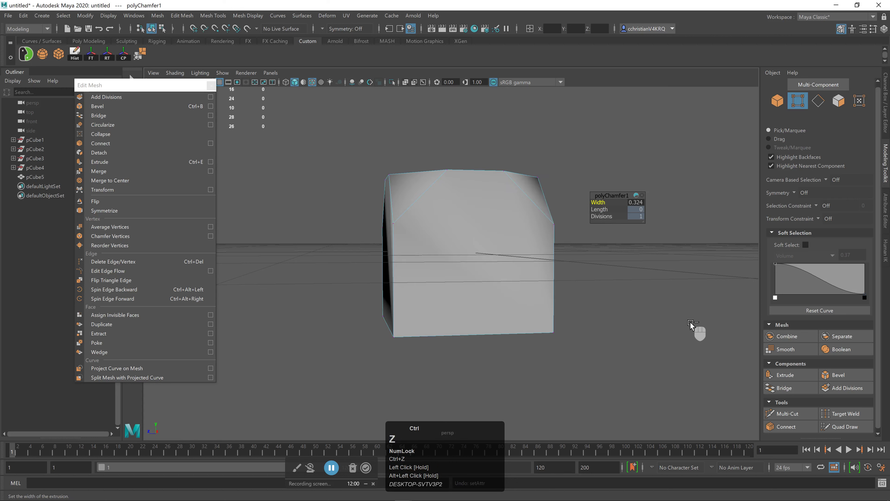
{"action": "left_click", "coordinate": [602, 210]}
{"action": "left_click_drag", "start_coordinate": [603, 213], "coordinate": [643, 221]}
{"action": "middle_click_drag", "start_coordinate": [598, 259], "coordinate": [613, 285]}
{"action": "left_click", "coordinate": [615, 286]}
{"action": "left_click_drag", "start_coordinate": [651, 284], "coordinate": [677, 285]}
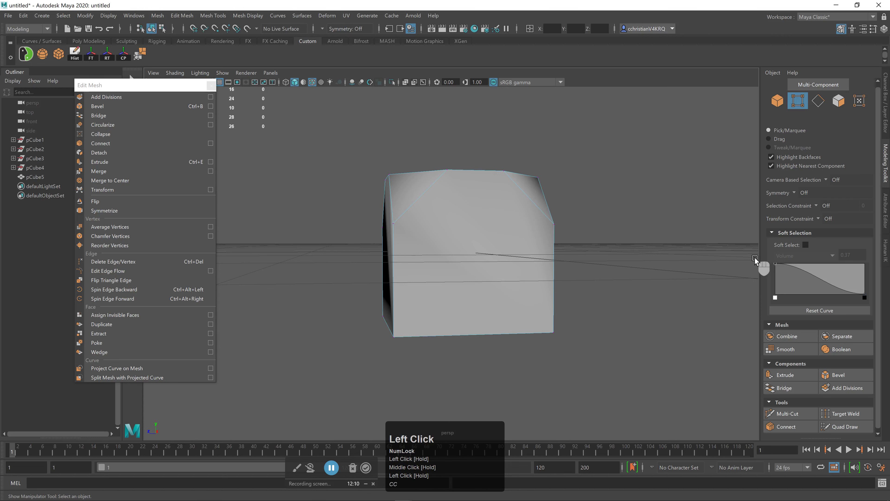
Step: Undo the chamfer on the cube's four top vertices
{"action": "left_click_drag", "start_coordinate": [578, 290], "coordinate": [470, 211], "text": "alt"}
{"action": "left_click", "coordinate": [463, 203]}
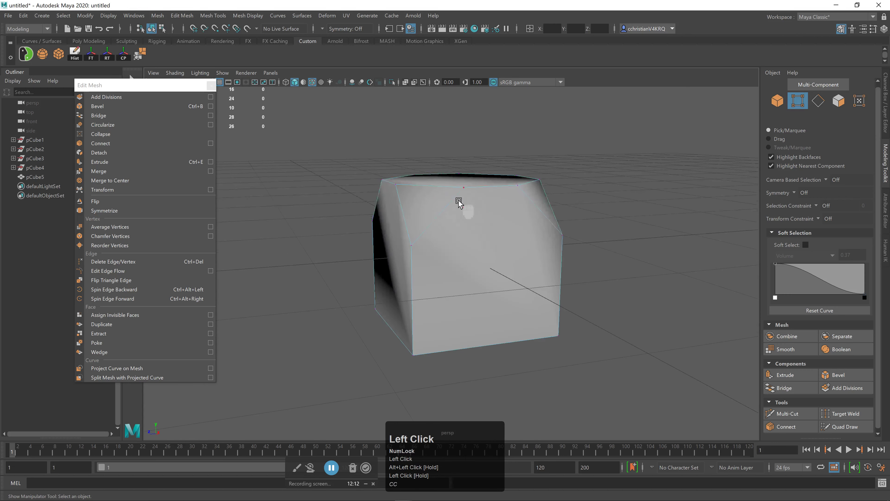
{"action": "right_click_drag", "start_coordinate": [452, 207], "coordinate": [518, 190]}
{"action": "left_click", "coordinate": [628, 188]}
{"action": "left_click", "coordinate": [521, 213]}
{"action": "left_click_drag", "start_coordinate": [521, 213], "coordinate": [542, 312], "text": "alt"}
{"action": "key", "text": "ctrl+z"}
{"action": "key", "text": "ctrl+z"}
{"action": "key", "text": "ctrl+z"}
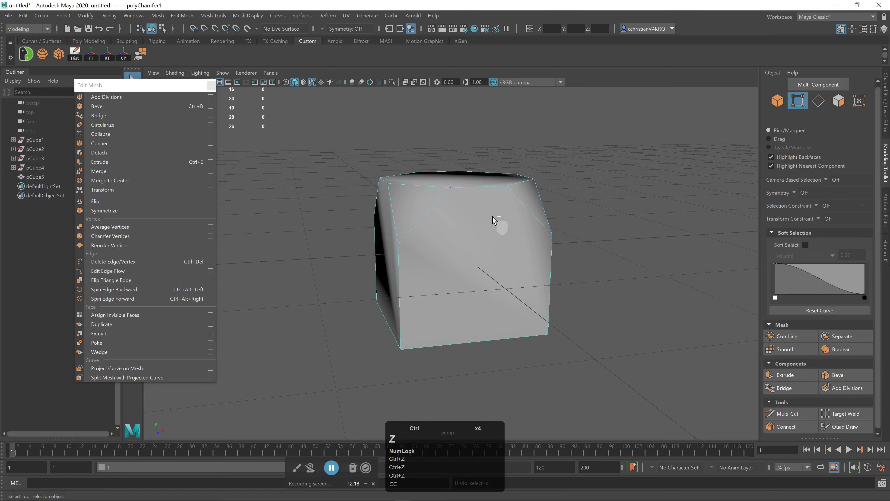
{"action": "key", "text": "ctrl+z"}
{"action": "key", "text": "ctrl+z"}
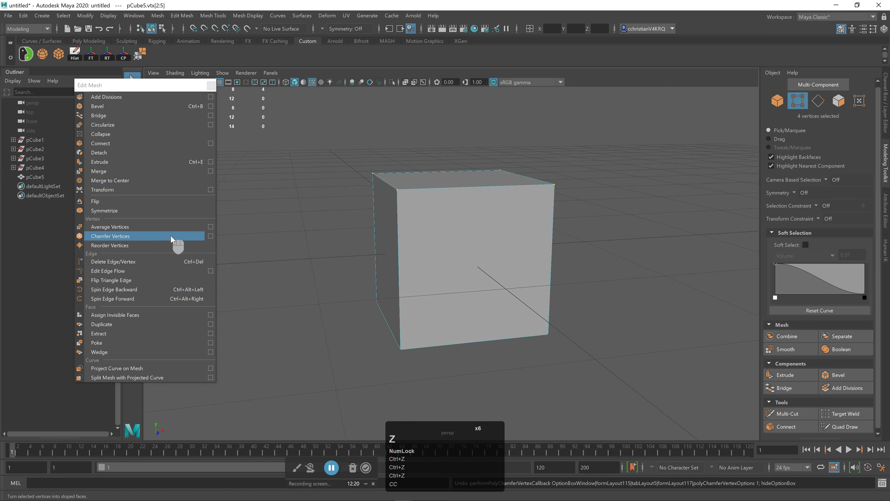
Step: Chamfer the four selected top vertices again with a width of 0.3242 and close the chamfer options
{"action": "left_click", "coordinate": [210, 236]}
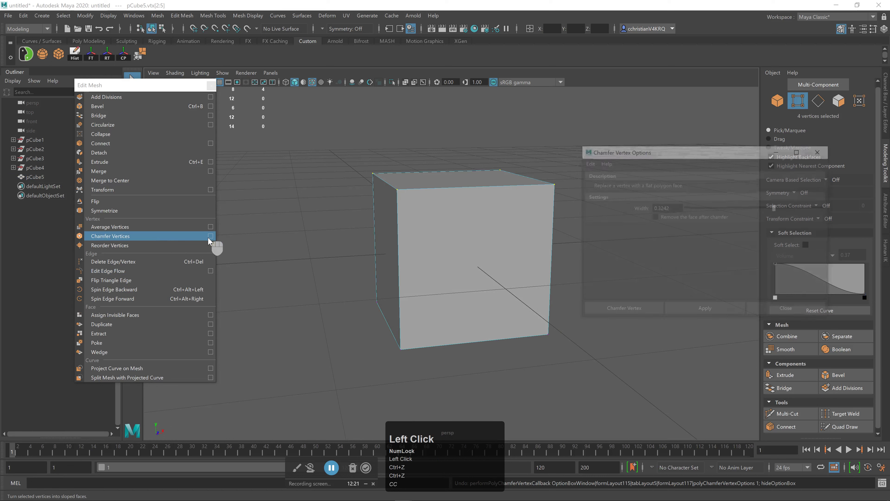
{"action": "left_click", "coordinate": [711, 309]}
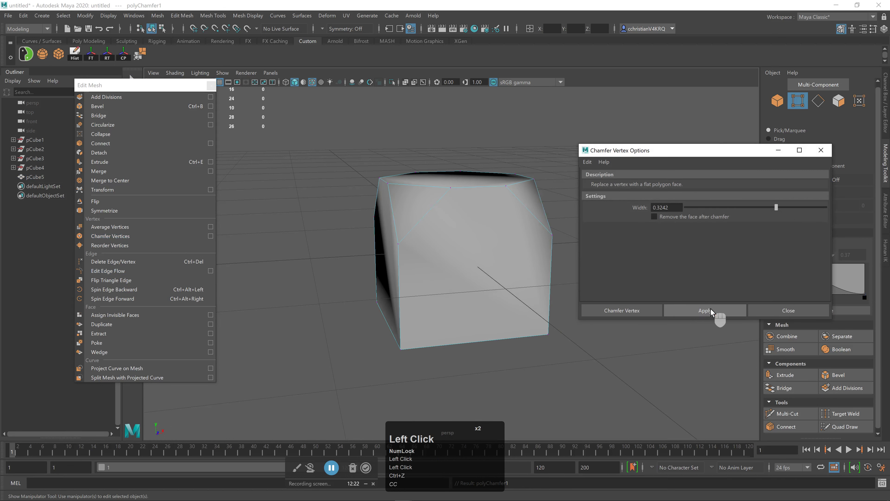
{"action": "left_click", "coordinate": [827, 149]}
Step: Try to edit the length and divisions of the reapplied vertex chamfer
{"action": "left_click", "coordinate": [624, 213]}
{"action": "mouse_move", "coordinate": [628, 216]}
{"action": "middle_mouse_down"}
{"action": "mouse_move", "coordinate": [640, 274]}
{"action": "mouse_move", "coordinate": [676, 285]}
{"action": "mouse_move", "coordinate": [622, 285]}
{"action": "mouse_move", "coordinate": [626, 216]}
{"action": "middle_mouse_up"}
{"action": "left_click", "coordinate": [622, 218]}
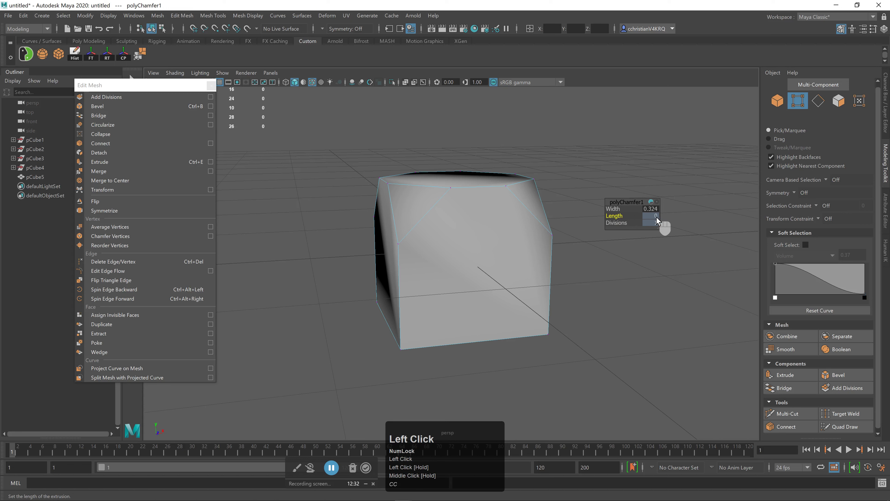
{"action": "double_click", "coordinate": [650, 220]}
{"action": "left_click", "coordinate": [619, 232]}
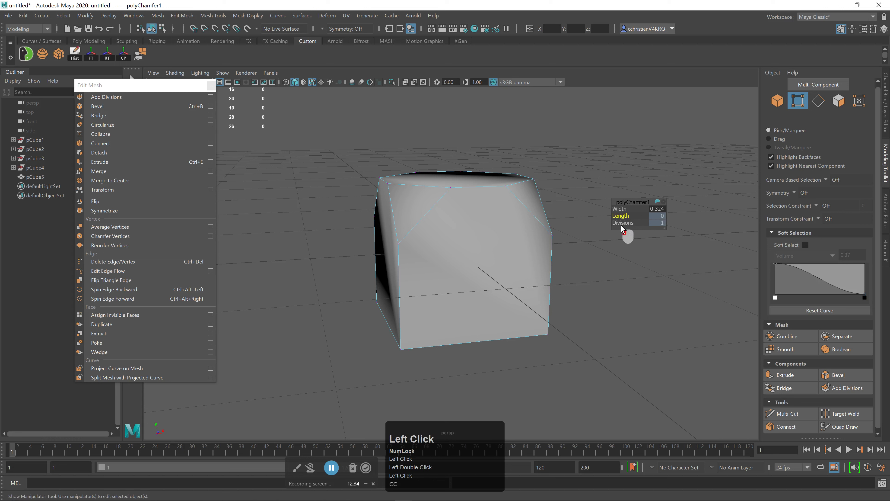
{"action": "left_click", "coordinate": [652, 226]}
{"action": "left_click", "coordinate": [646, 265]}
Step: Switch to object mode, select the chamfered cube and delete it
{"action": "left_click", "coordinate": [469, 229]}
{"action": "right_click_drag", "start_coordinate": [470, 230], "coordinate": [512, 221]}
{"action": "double_click", "coordinate": [514, 228]}
{"action": "key", "text": "Delete"}
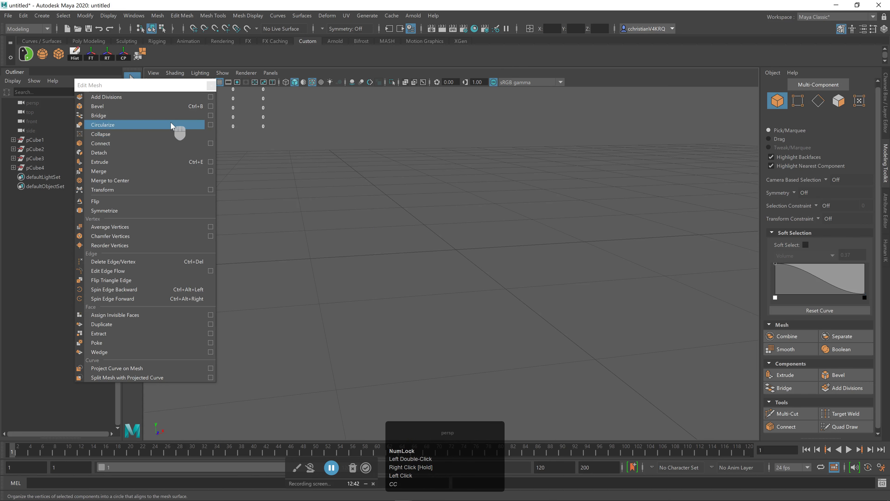
Step: Add the Fill Hole command to the Custom shelf and close the floating Edit Mesh window
{"action": "left_click_drag", "start_coordinate": [144, 87], "coordinate": [233, 124]}
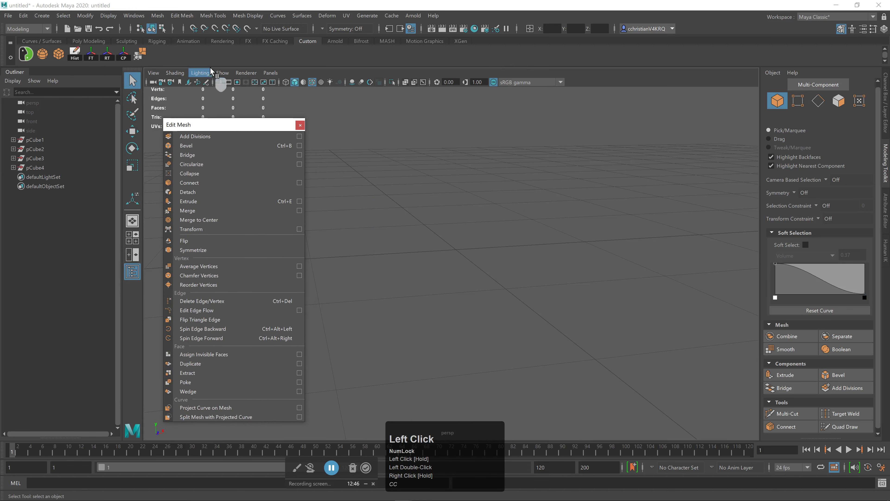
{"action": "left_click", "coordinate": [153, 17]}
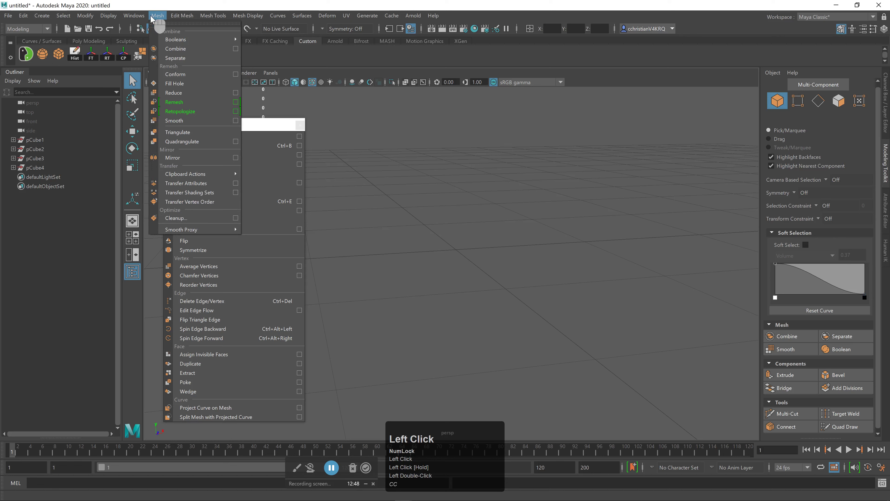
{"action": "mouse_move", "coordinate": [188, 19]}
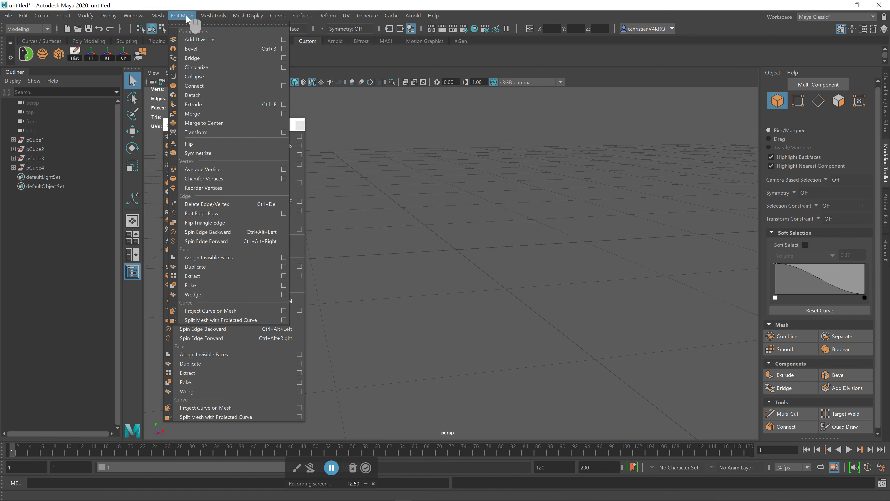
{"action": "mouse_move", "coordinate": [157, 18]}
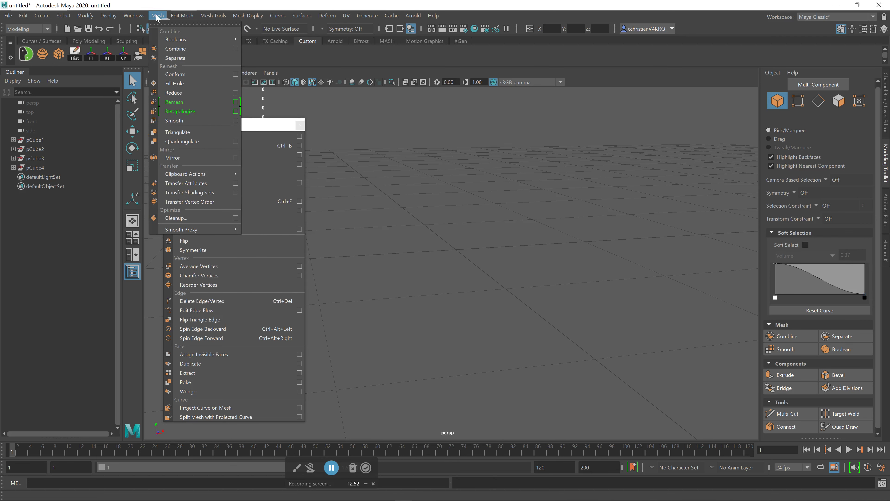
{"action": "key", "text": "shift"}
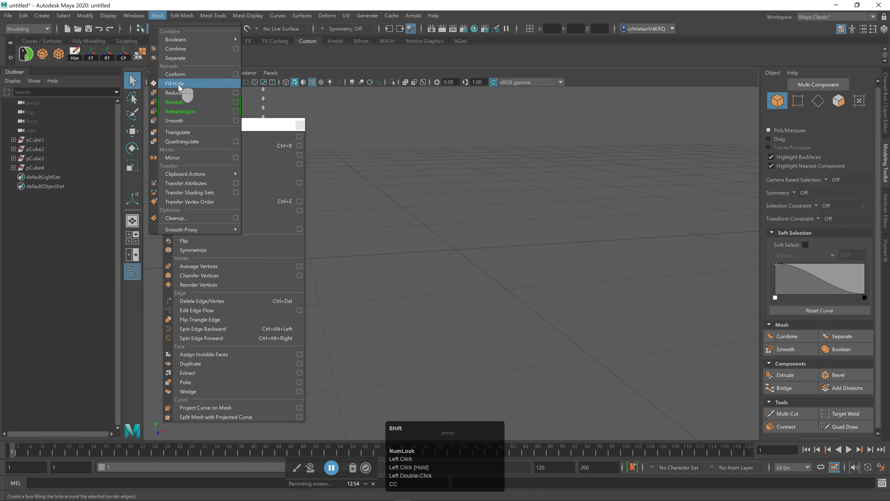
{"action": "left_click", "coordinate": [178, 83], "text": "shift"}
{"action": "left_click", "coordinate": [268, 49]}
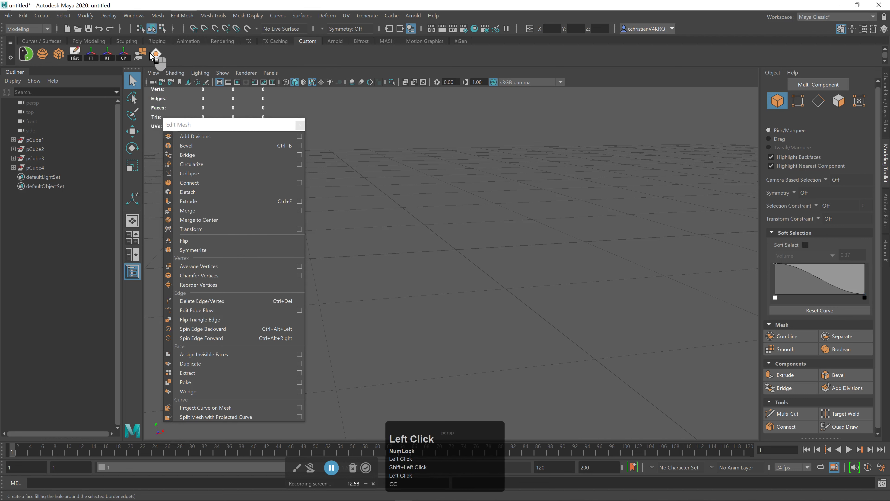
{"action": "left_click", "coordinate": [300, 125]}
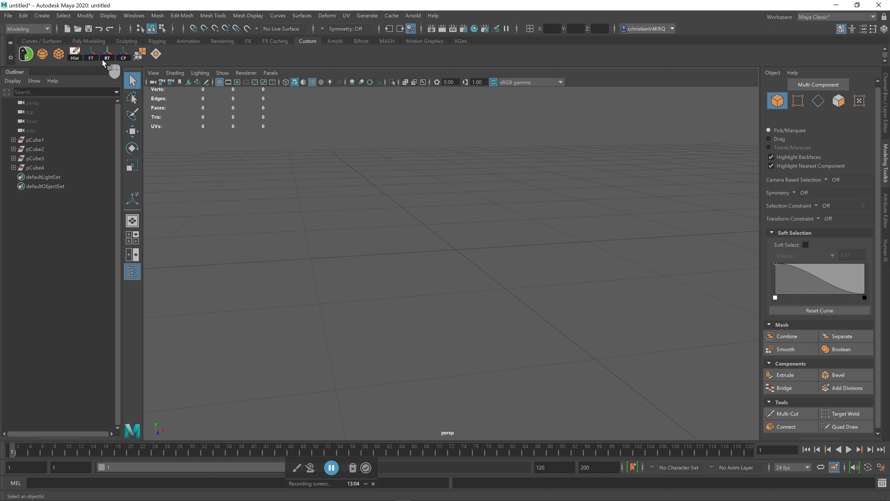
Step: Create a polygon cube and delete its top face
{"action": "left_click", "coordinate": [59, 54]}
{"action": "mouse_move", "coordinate": [370, 245]}
{"action": "left_mouse_down", "text": "alt"}
{"action": "mouse_move", "coordinate": [400, 258]}
{"action": "mouse_move", "coordinate": [379, 251]}
{"action": "left_mouse_up", "text": "alt"}
{"action": "right_click_drag", "start_coordinate": [480, 184], "coordinate": [510, 199]}
{"action": "left_click", "coordinate": [452, 188]}
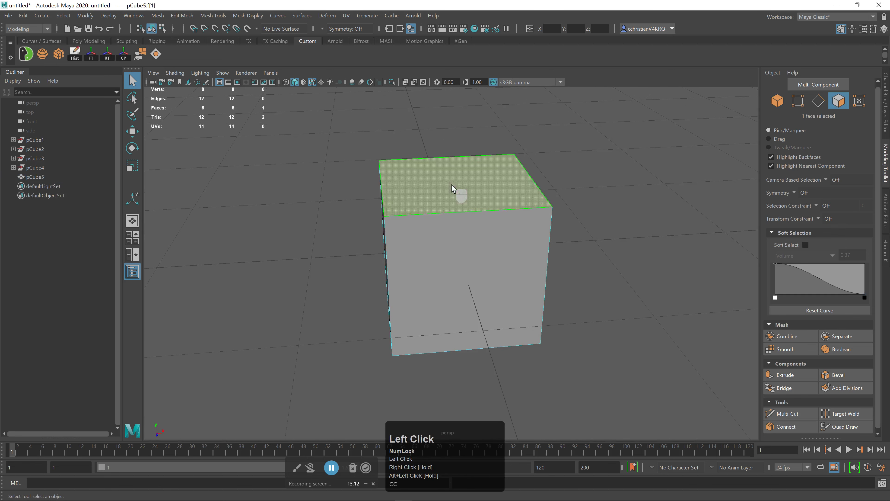
{"action": "key", "text": "Delete"}
Step: Fill the cube's open top from its selected border edge loop and select the cube in object mode
{"action": "left_click_drag", "start_coordinate": [451, 183], "coordinate": [505, 143], "text": "alt"}
{"action": "right_click_drag", "start_coordinate": [507, 142], "coordinate": [507, 123]}
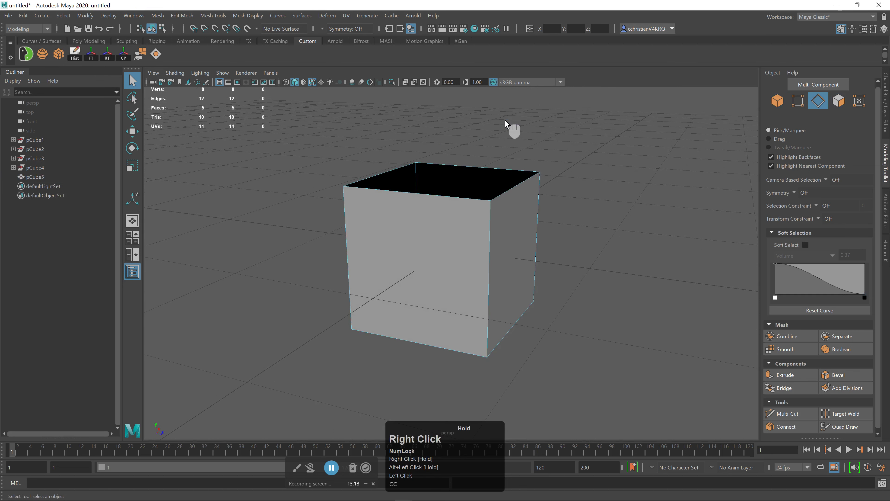
{"action": "left_click", "coordinate": [490, 166]}
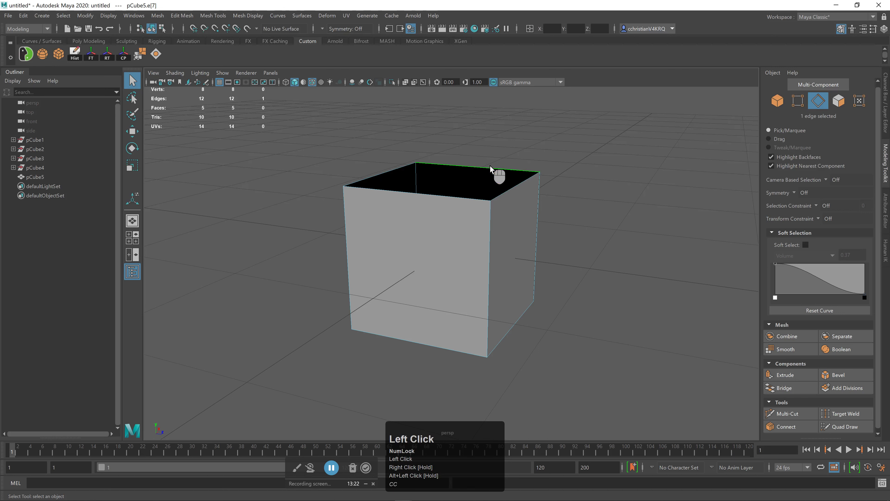
{"action": "double_click", "coordinate": [489, 166]}
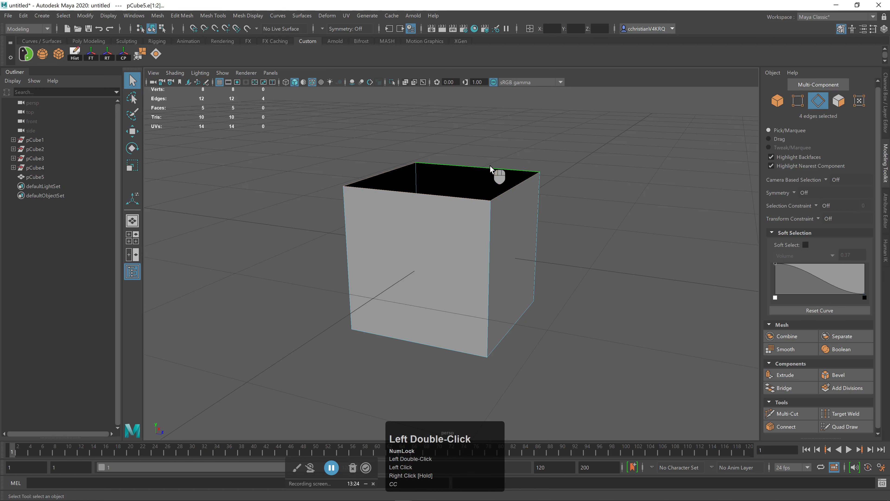
{"action": "middle_click_drag", "start_coordinate": [457, 224], "coordinate": [616, 205], "text": "alt"}
{"action": "right_click_drag", "start_coordinate": [615, 205], "coordinate": [586, 283], "text": "alt"}
{"action": "middle_click_drag", "start_coordinate": [586, 283], "coordinate": [518, 267], "text": "alt"}
{"action": "left_click_drag", "start_coordinate": [517, 266], "coordinate": [490, 260], "text": "alt"}
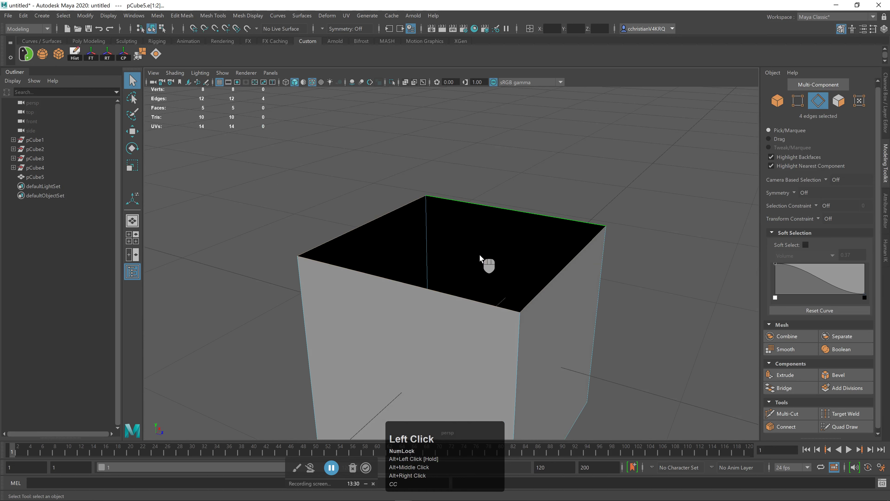
{"action": "middle_click_drag", "start_coordinate": [479, 255], "coordinate": [487, 241], "text": "alt"}
{"action": "left_click", "coordinate": [157, 55]}
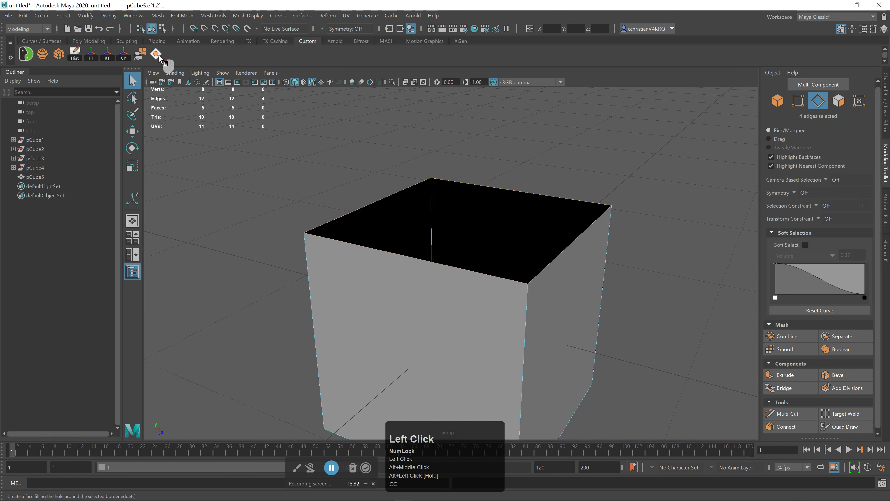
{"action": "right_click_drag", "start_coordinate": [716, 308], "coordinate": [431, 299], "text": "alt"}
{"action": "left_click_drag", "start_coordinate": [431, 299], "coordinate": [467, 243], "text": "alt"}
{"action": "right_click_drag", "start_coordinate": [474, 250], "coordinate": [495, 221]}
{"action": "left_click", "coordinate": [463, 259]}
{"action": "left_click", "coordinate": [460, 252]}
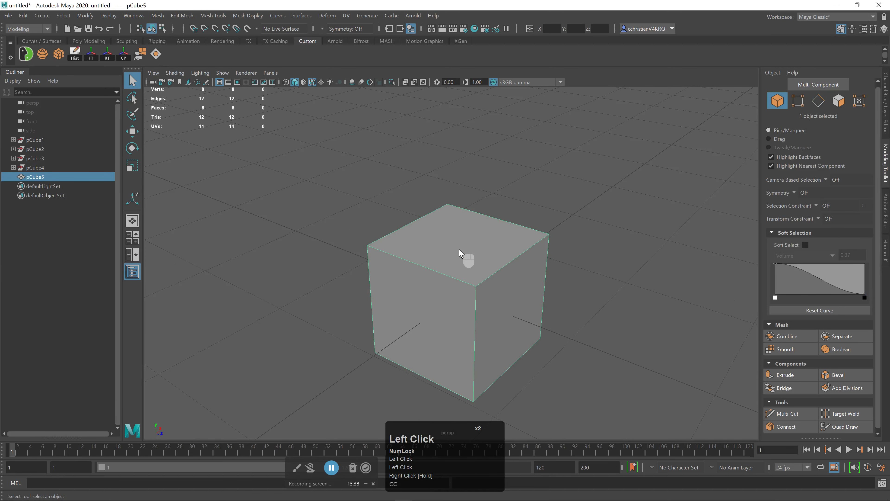
Step: Extrude the cube's top face, scale it uniformly inward, and delete the inner face to leave a square hole
{"action": "right_click_drag", "start_coordinate": [460, 253], "coordinate": [449, 274]}
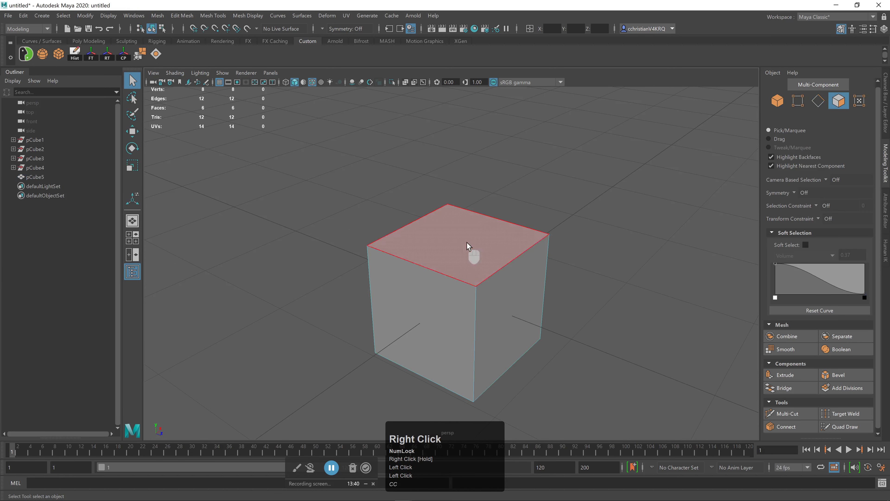
{"action": "left_click", "coordinate": [468, 243]}
{"action": "key", "text": "ctrl+e"}
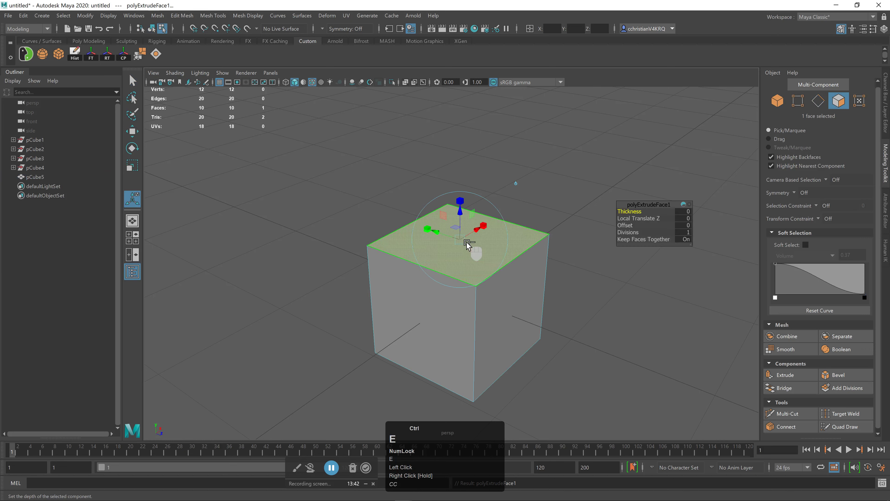
{"action": "key", "text": "r"}
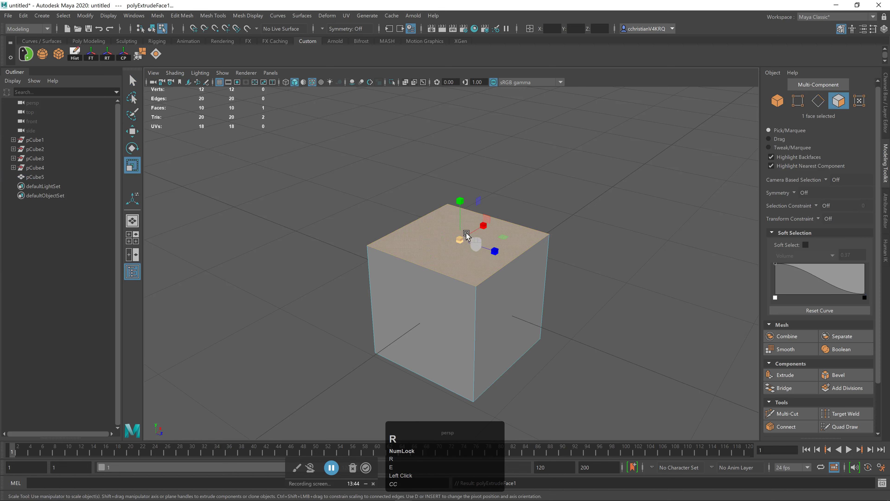
{"action": "left_click_drag", "start_coordinate": [461, 239], "coordinate": [422, 224]}
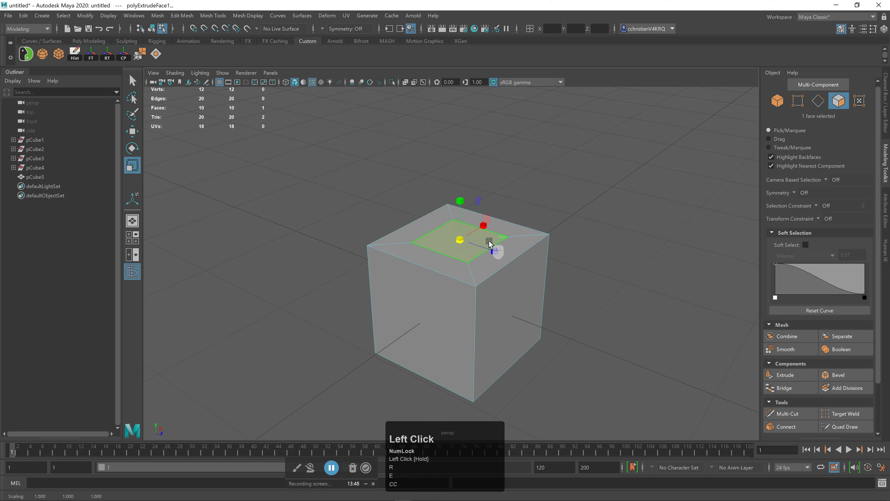
{"action": "key", "text": "Delete"}
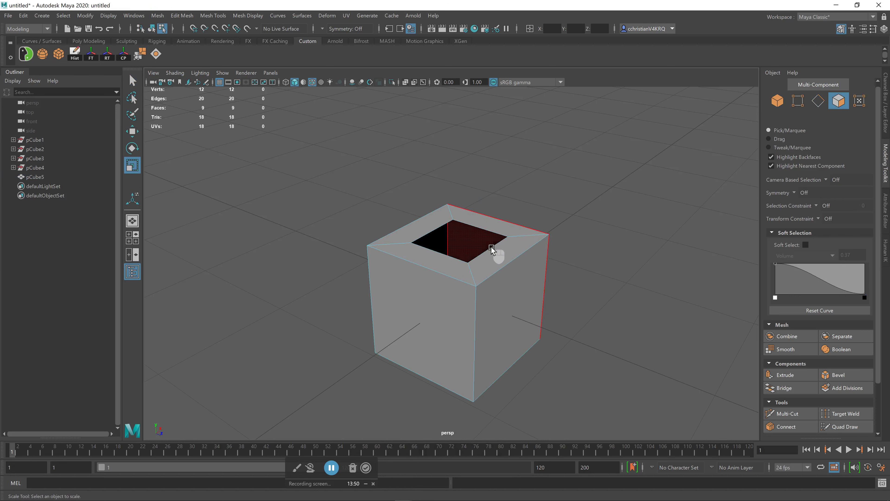
Step: Fill the square hole in the cube's top from its selected inner border edge loop
{"action": "right_click_drag", "start_coordinate": [470, 214], "coordinate": [486, 213]}
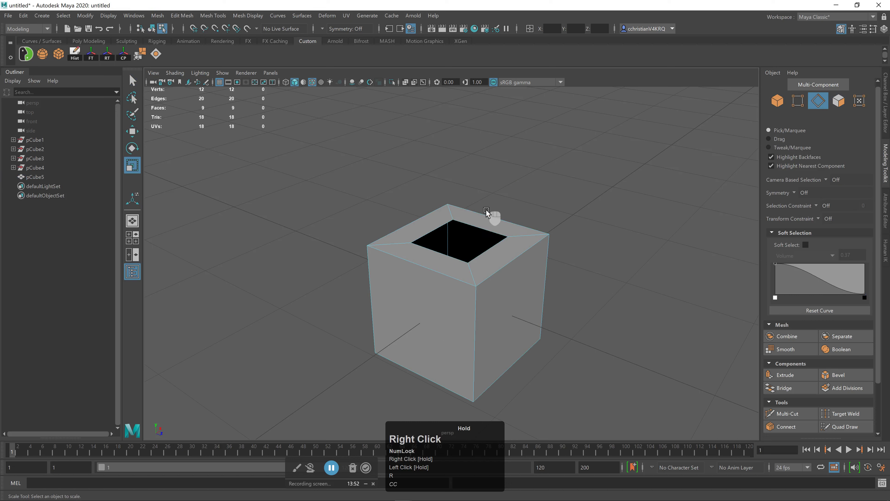
{"action": "double_click", "coordinate": [487, 227]}
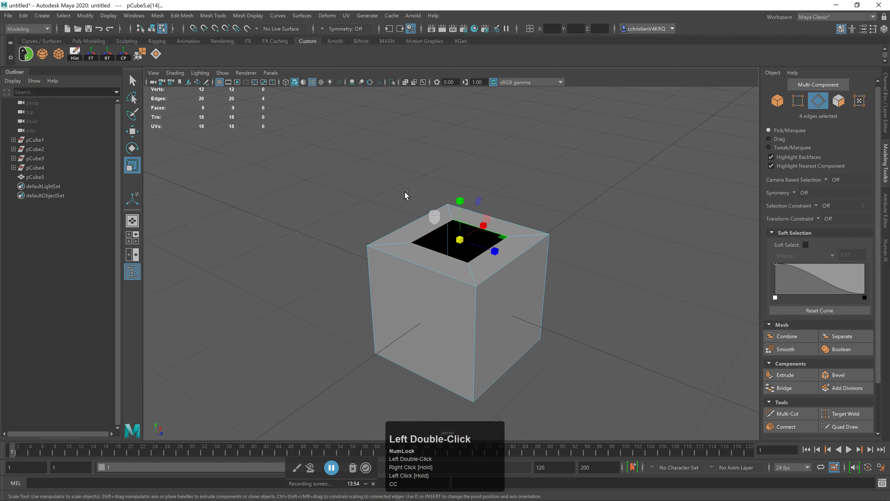
{"action": "left_click", "coordinate": [156, 54]}
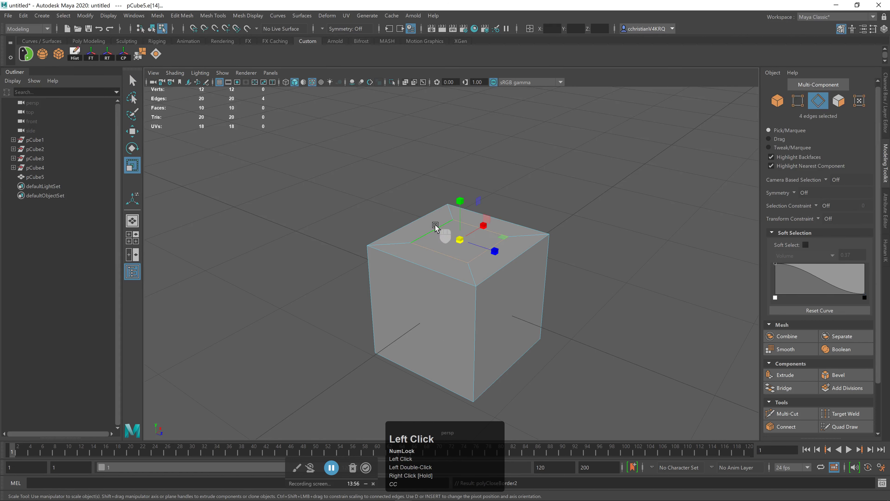
Step: Extrude the filled square face on the cube's top and move it down to form a recess inside the cube
{"action": "left_click", "coordinate": [347, 183]}
{"action": "left_click", "coordinate": [455, 243]}
{"action": "right_click", "coordinate": [453, 239]}
{"action": "right_click_drag", "start_coordinate": [454, 271], "coordinate": [454, 270]}
{"action": "left_click", "coordinate": [457, 242]}
{"action": "key", "text": "ctrl+e"}
{"action": "key", "text": "w"}
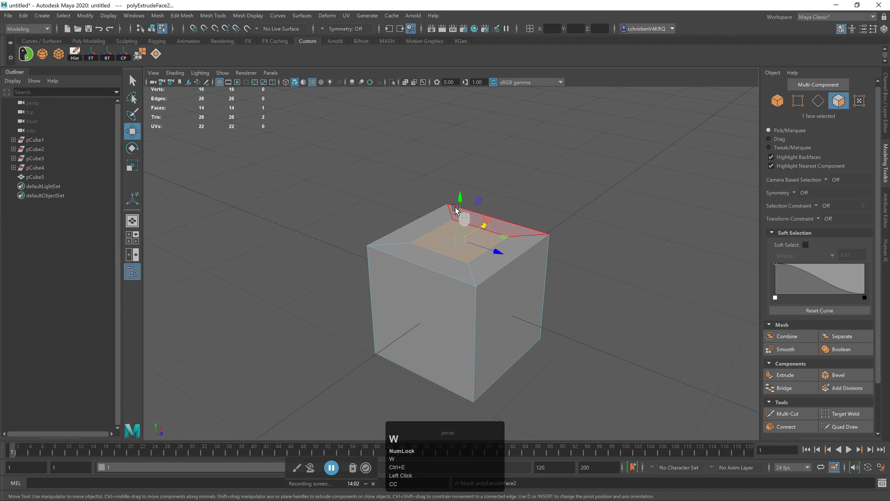
{"action": "left_click_drag", "start_coordinate": [461, 200], "coordinate": [477, 226]}
{"action": "left_click_drag", "start_coordinate": [493, 259], "coordinate": [532, 240], "text": "alt"}
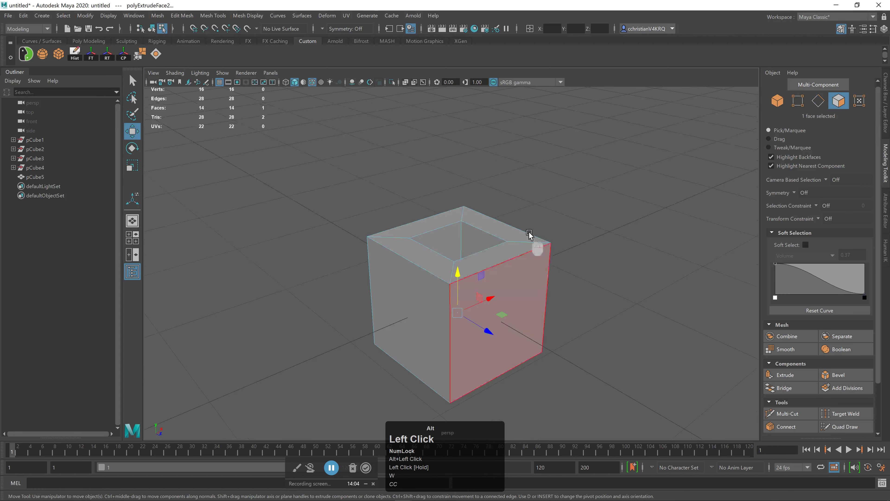
Step: Delete the recessed cube and create a new polygon cube in its place
{"action": "right_click", "coordinate": [540, 282]}
{"action": "left_click", "coordinate": [580, 229]}
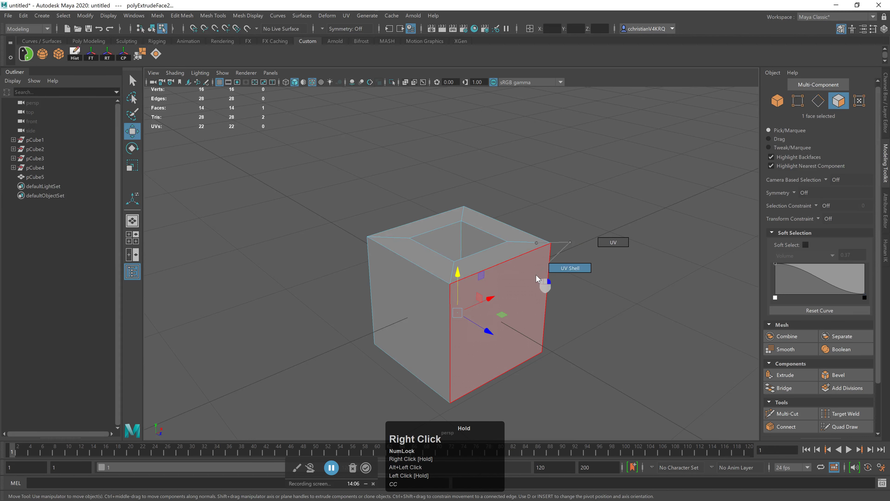
{"action": "right_click_drag", "start_coordinate": [527, 245], "coordinate": [575, 230]}
{"action": "left_click", "coordinate": [582, 191]}
{"action": "scroll", "coordinate": [433, 310], "scroll_direction": "up", "scroll_amount": 2}
{"action": "left_click_drag", "start_coordinate": [453, 290], "coordinate": [485, 255], "text": "alt"}
{"action": "right_click_drag", "start_coordinate": [553, 291], "coordinate": [597, 228]}
{"action": "left_click", "coordinate": [493, 322]}
{"action": "key", "text": "Delete"}
{"action": "scroll", "coordinate": [192, 124], "scroll_direction": "down", "scroll_amount": 2}
{"action": "left_click", "coordinate": [60, 55]}
{"action": "scroll", "coordinate": [496, 279], "scroll_direction": "down", "scroll_amount": 1}
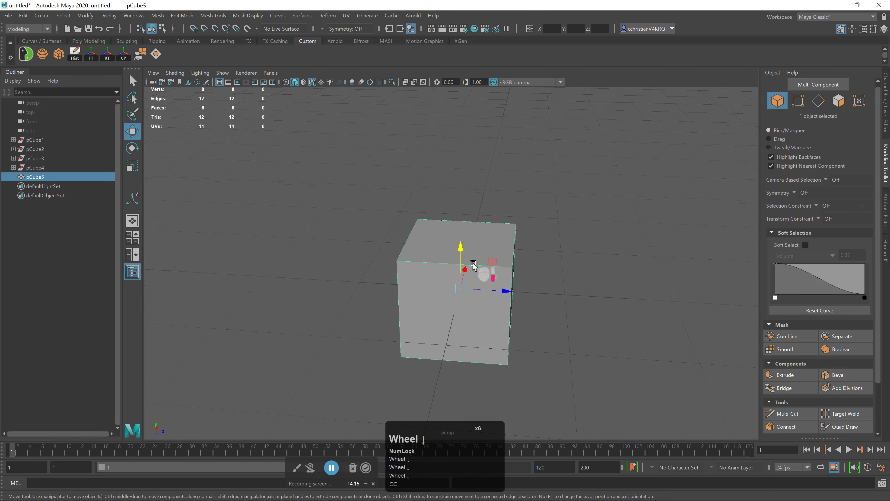
Step: Open the Edit Mesh commands as a floating window placed beside the new cube
{"action": "left_click_drag", "start_coordinate": [521, 302], "coordinate": [450, 276], "text": "alt"}
{"action": "middle_click", "coordinate": [450, 275], "text": "alt"}
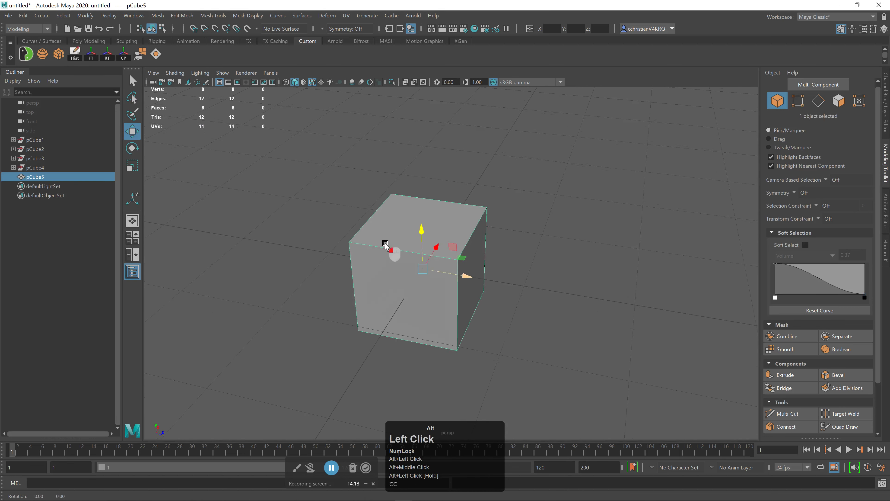
{"action": "left_click_drag", "start_coordinate": [387, 244], "coordinate": [377, 253], "text": "alt"}
{"action": "right_click_drag", "start_coordinate": [377, 253], "coordinate": [503, 261], "text": "alt"}
{"action": "middle_click", "coordinate": [487, 275], "text": "alt"}
{"action": "middle_click_drag", "start_coordinate": [503, 261], "coordinate": [532, 223], "text": "alt"}
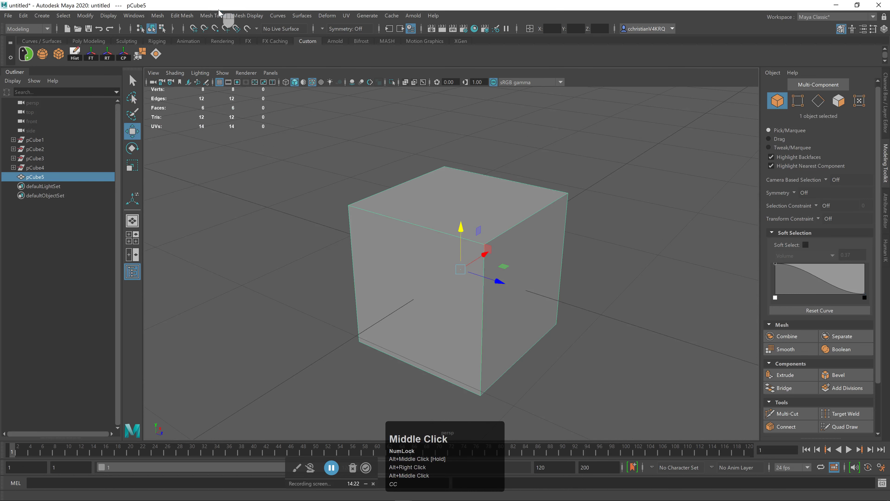
{"action": "left_click", "coordinate": [212, 16]}
{"action": "mouse_move", "coordinate": [235, 19]}
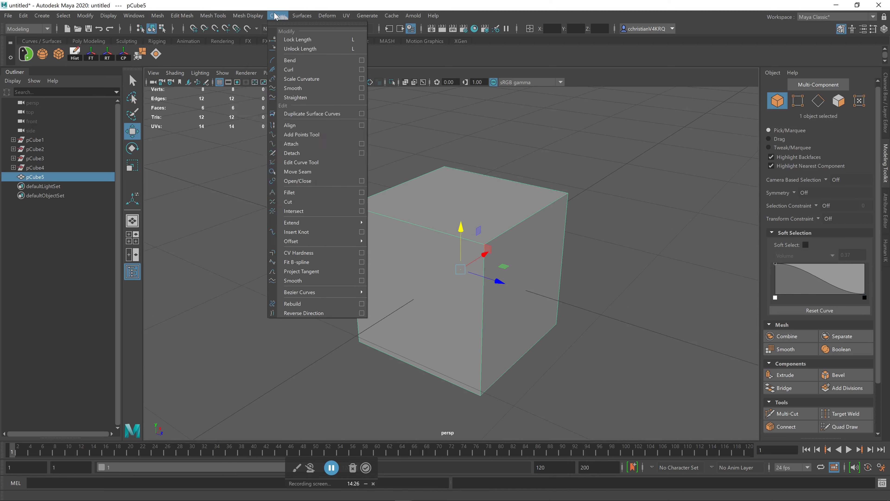
{"action": "mouse_move", "coordinate": [189, 17]}
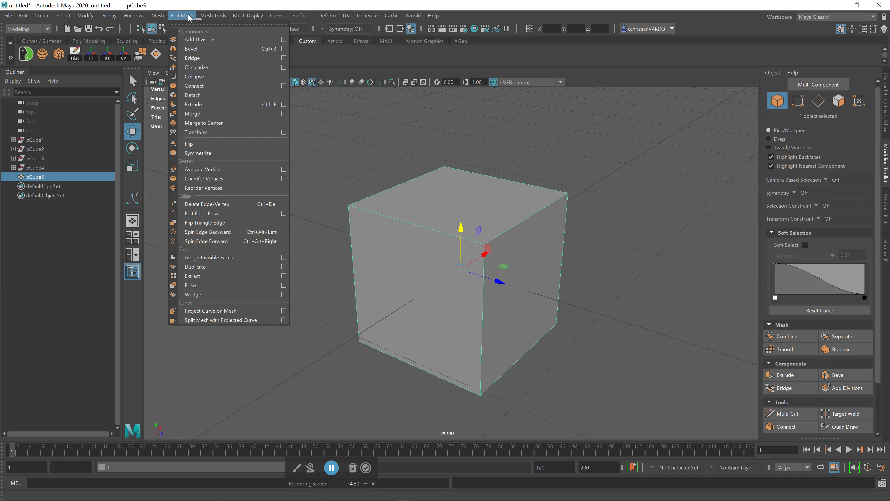
{"action": "left_click", "coordinate": [202, 23]}
{"action": "left_click_drag", "start_coordinate": [239, 116], "coordinate": [152, 119]}
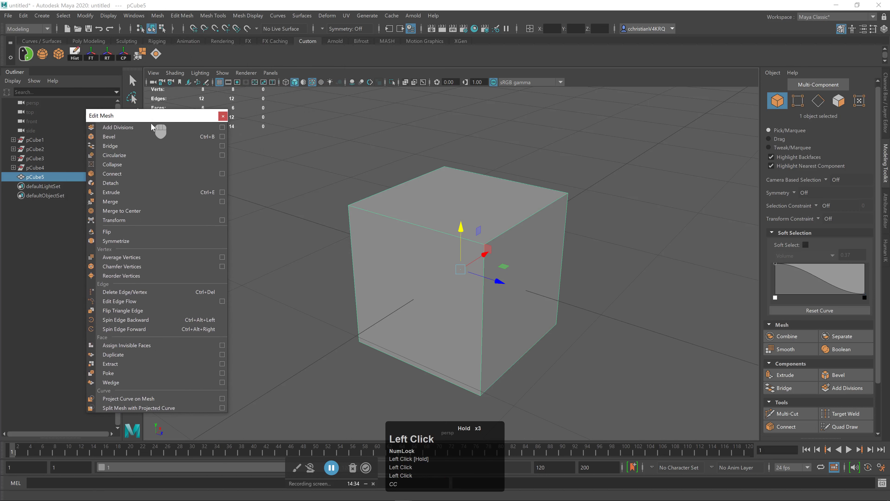
Step: Select the cube's top face and one of its border edges in multi-component mode, and apply a 90-degree Wedge with 4 divisions
{"action": "right_click_drag", "start_coordinate": [501, 232], "coordinate": [477, 248]}
{"action": "right_click_drag", "start_coordinate": [527, 222], "coordinate": [546, 249]}
{"action": "left_click", "coordinate": [487, 206]}
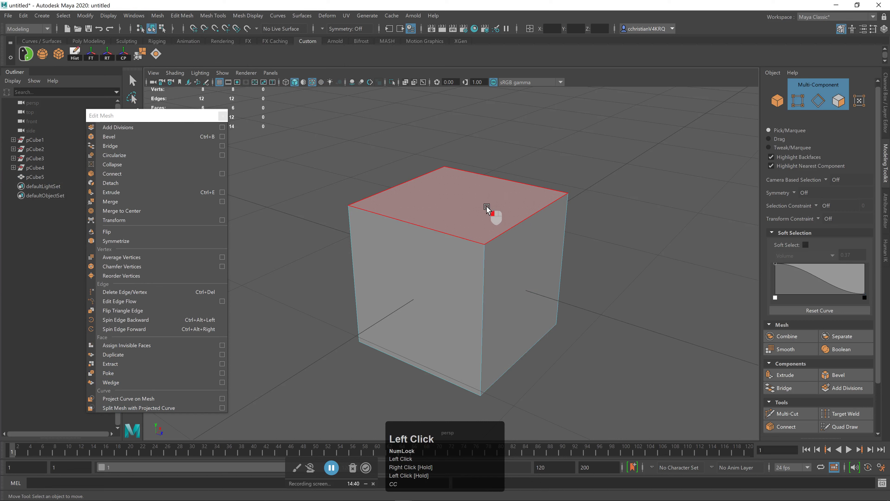
{"action": "left_click", "coordinate": [529, 220], "text": "shift"}
{"action": "left_click", "coordinate": [154, 382]}
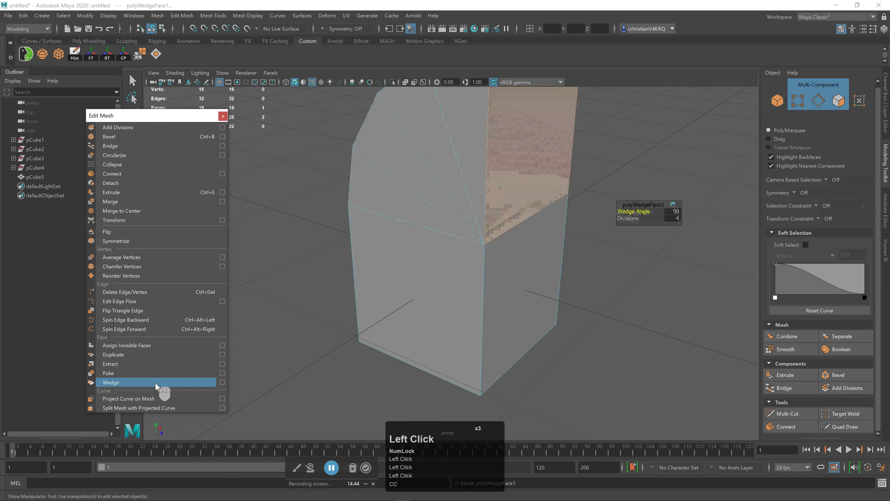
Step: Increase the wedge angle to about 165.63 and return to object mode to inspect the curved shape
{"action": "left_click_drag", "start_coordinate": [526, 213], "coordinate": [577, 213], "text": "alt"}
{"action": "middle_click_drag", "start_coordinate": [576, 213], "coordinate": [546, 239], "text": "alt"}
{"action": "left_click_drag", "start_coordinate": [547, 239], "coordinate": [435, 272], "text": "alt"}
{"action": "right_click_drag", "start_coordinate": [435, 272], "coordinate": [492, 241], "text": "alt"}
{"action": "left_click_drag", "start_coordinate": [492, 242], "coordinate": [537, 264], "text": "alt"}
{"action": "mouse_move", "coordinate": [642, 207]}
{"action": "left_mouse_down"}
{"action": "mouse_move", "coordinate": [631, 212]}
{"action": "mouse_move", "coordinate": [685, 217]}
{"action": "mouse_move", "coordinate": [646, 214]}
{"action": "mouse_move", "coordinate": [675, 219]}
{"action": "mouse_move", "coordinate": [631, 223]}
{"action": "mouse_move", "coordinate": [666, 229]}
{"action": "mouse_move", "coordinate": [611, 231]}
{"action": "mouse_move", "coordinate": [659, 232]}
{"action": "mouse_move", "coordinate": [634, 217]}
{"action": "left_mouse_up"}
{"action": "left_click", "coordinate": [631, 218]}
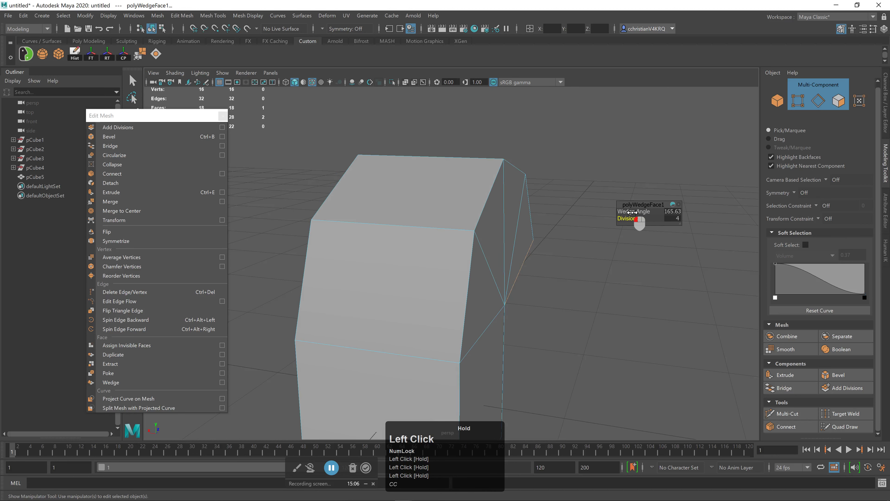
{"action": "right_click_drag", "start_coordinate": [501, 257], "coordinate": [534, 232]}
{"action": "left_click_drag", "start_coordinate": [482, 296], "coordinate": [531, 332], "text": "alt"}
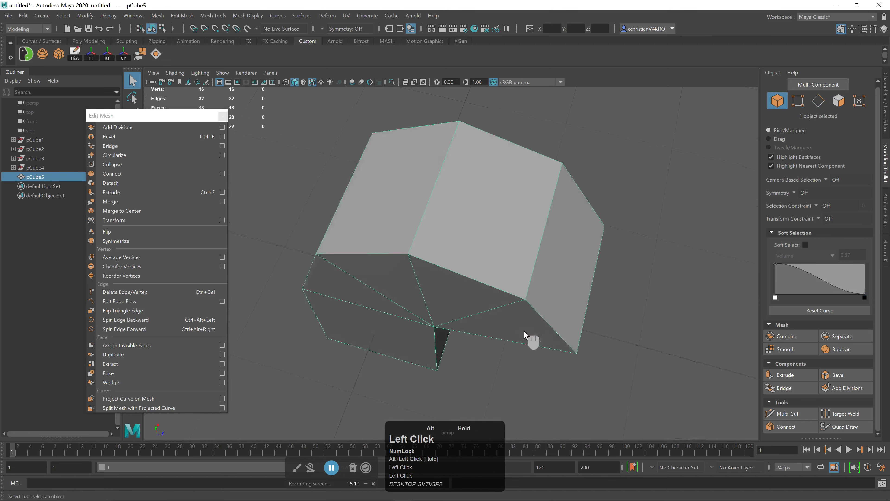
{"action": "right_click_drag", "start_coordinate": [531, 332], "coordinate": [498, 334], "text": "alt"}
{"action": "middle_click_drag", "start_coordinate": [498, 334], "coordinate": [460, 336], "text": "alt"}
{"action": "left_click_drag", "start_coordinate": [460, 336], "coordinate": [487, 287], "text": "alt"}
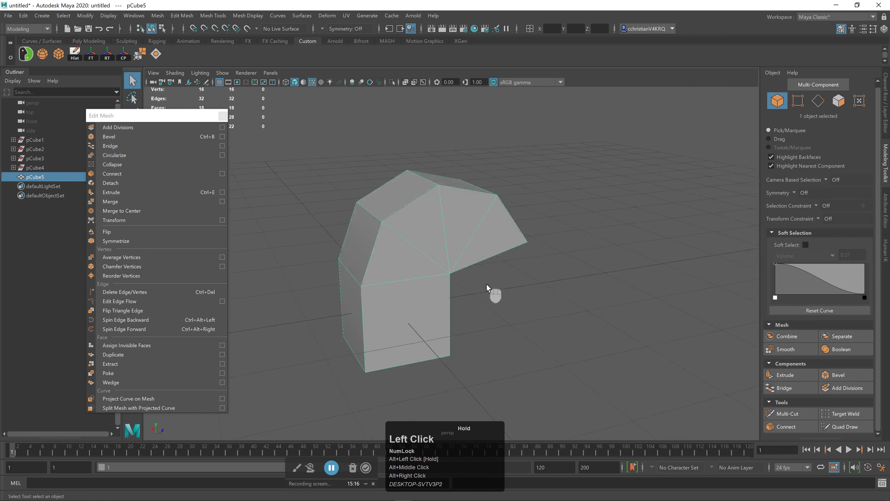
Step: Undo the last actions on the wedged cube and delete it in object mode
{"action": "key", "text": "ctrl+z"}
{"action": "key", "text": "ctrl+z"}
{"action": "key", "text": "ctrl+z"}
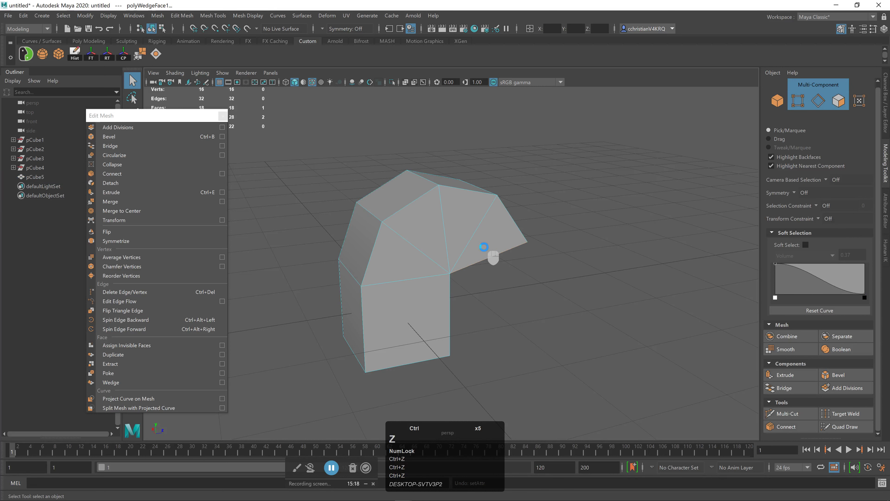
{"action": "right_click_drag", "start_coordinate": [489, 223], "coordinate": [539, 215]}
{"action": "left_click", "coordinate": [470, 252]}
{"action": "key", "text": "Delete"}
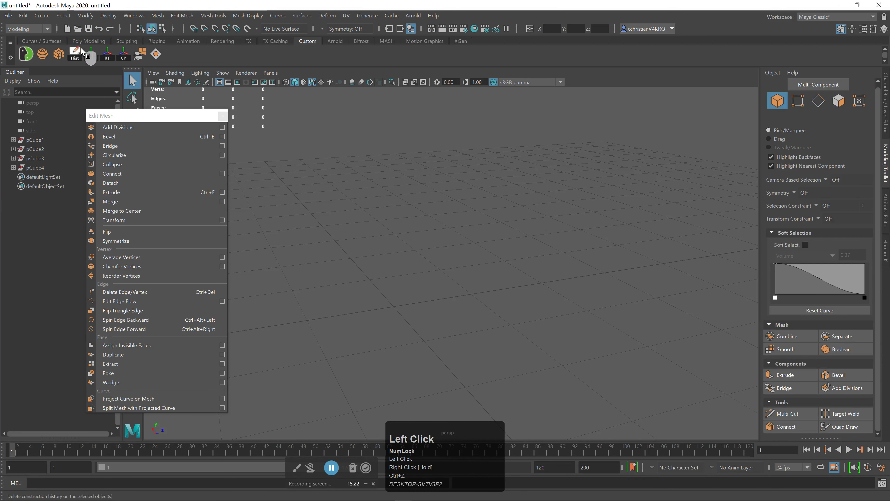
Step: Create a new polygon cube and add divisions until each side has a four-by-four grid of faces
{"action": "left_click", "coordinate": [59, 53]}
{"action": "left_click", "coordinate": [500, 311]}
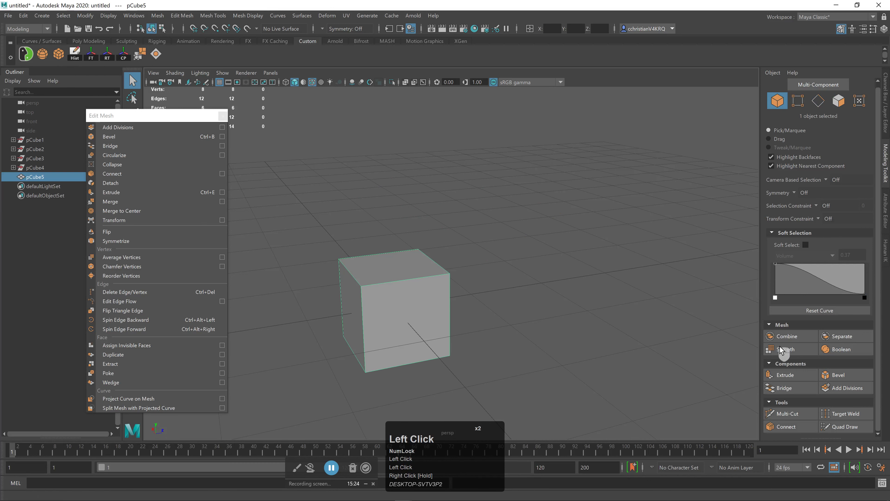
{"action": "left_click", "coordinate": [843, 387]}
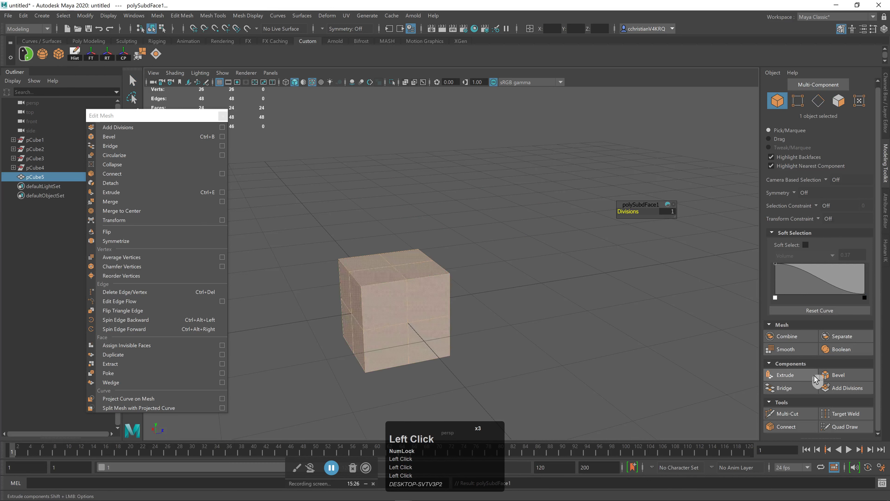
{"action": "left_click", "coordinate": [660, 326]}
{"action": "left_click_drag", "start_coordinate": [433, 284], "coordinate": [403, 304], "text": "alt"}
{"action": "scroll", "coordinate": [427, 298], "scroll_direction": "up", "scroll_amount": 2}
{"action": "middle_click_drag", "start_coordinate": [428, 298], "coordinate": [517, 305], "text": "alt"}
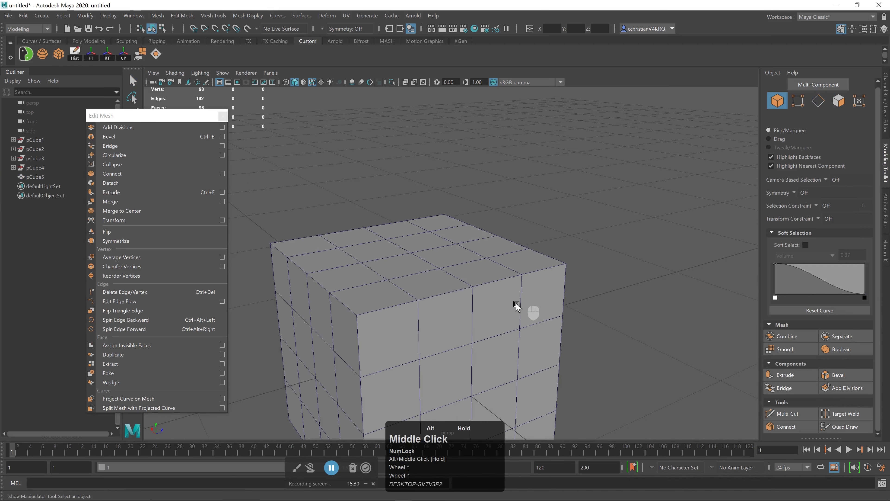
Step: Select two adjacent faces along the top's outer edge plus a bordering edge, and wedge them 90 degrees with 4 divisions
{"action": "right_click", "coordinate": [428, 288]}
{"action": "right_click_drag", "start_coordinate": [431, 277], "coordinate": [491, 260]}
{"action": "left_click", "coordinate": [426, 287]}
{"action": "left_click", "coordinate": [478, 268], "text": "shift"}
{"action": "left_click", "coordinate": [442, 295], "text": "shift"}
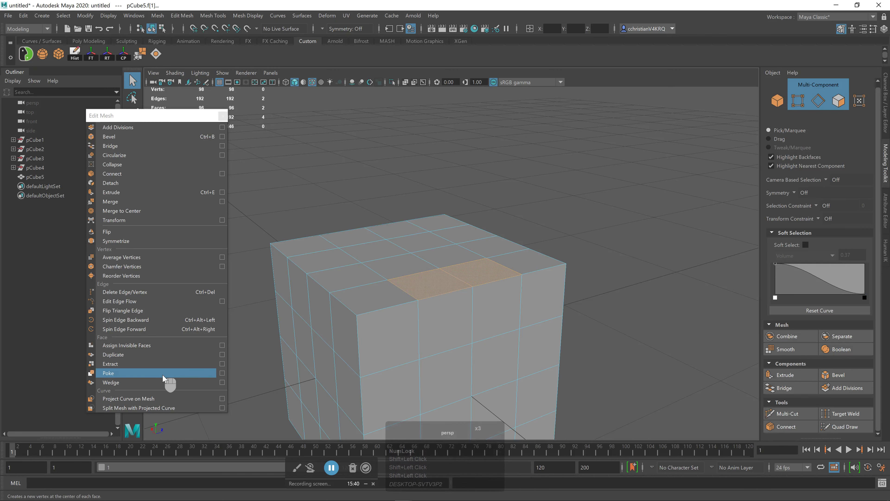
{"action": "left_click", "coordinate": [165, 383]}
{"action": "left_click_drag", "start_coordinate": [416, 252], "coordinate": [472, 238], "text": "alt"}
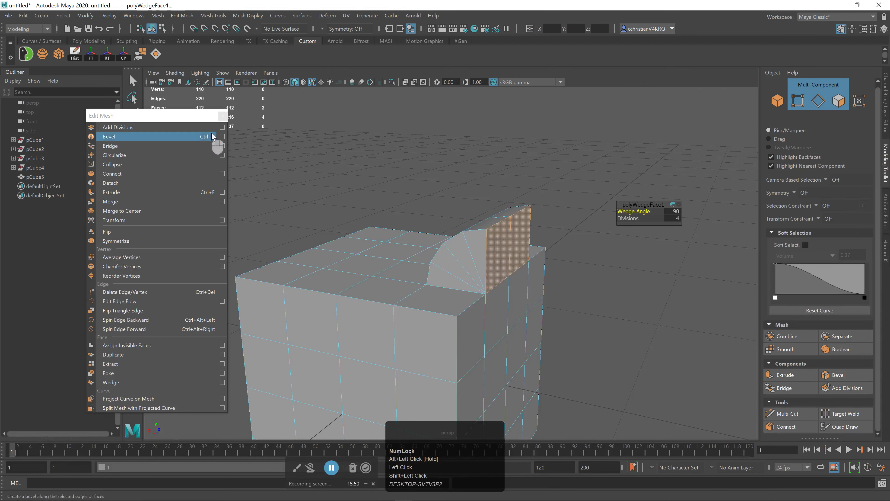
Step: Close the floating Edit Mesh window
{"action": "left_click", "coordinate": [223, 115]}
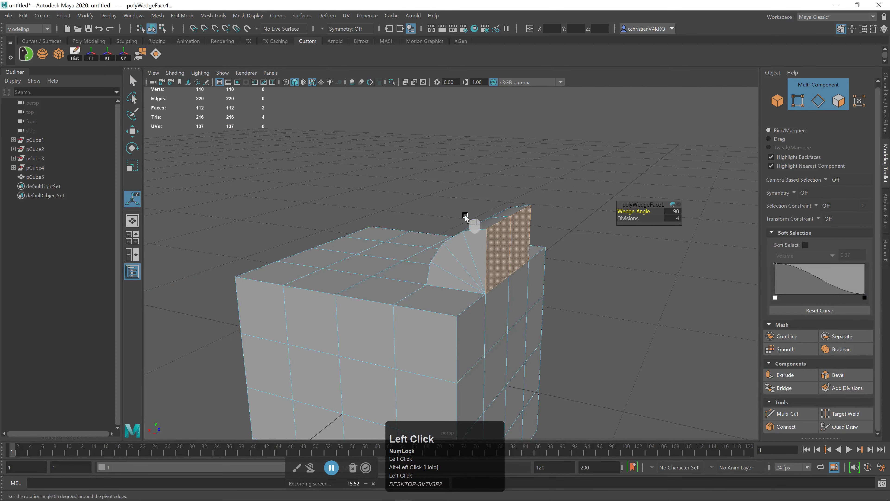
{"action": "scroll", "coordinate": [466, 219], "scroll_direction": "down", "scroll_amount": 3}
{"action": "middle_click_drag", "start_coordinate": [471, 354], "coordinate": [496, 276], "text": "alt"}
{"action": "left_click_drag", "start_coordinate": [497, 277], "coordinate": [471, 291], "text": "alt"}
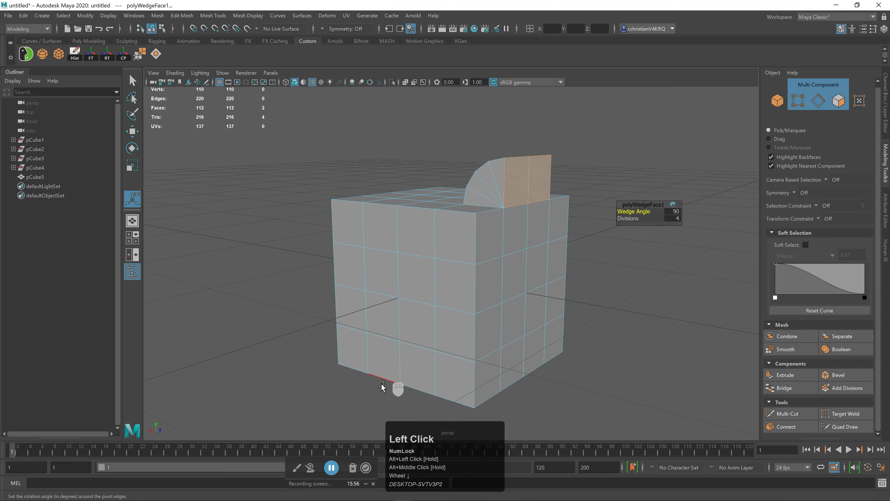